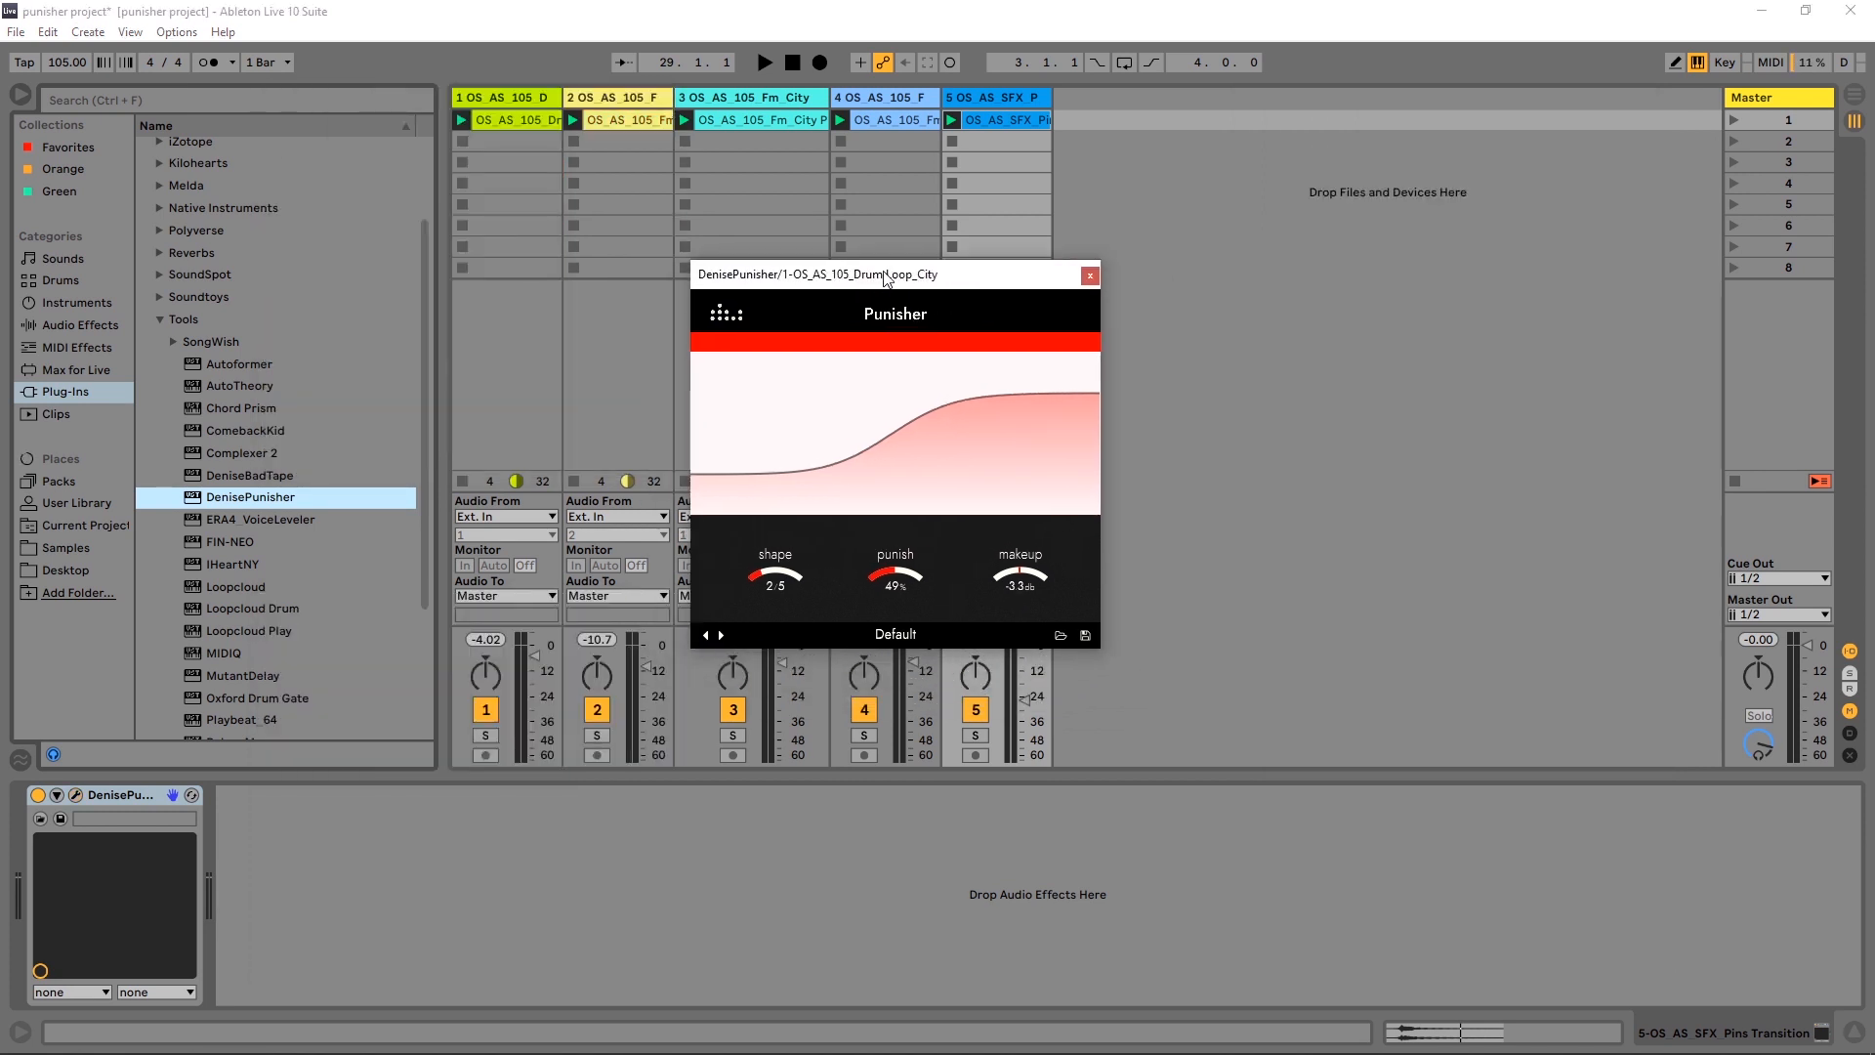
Solo the drum loop track and play it, bypassing and re-enabling Punisher to compare the sound.
click(489, 733)
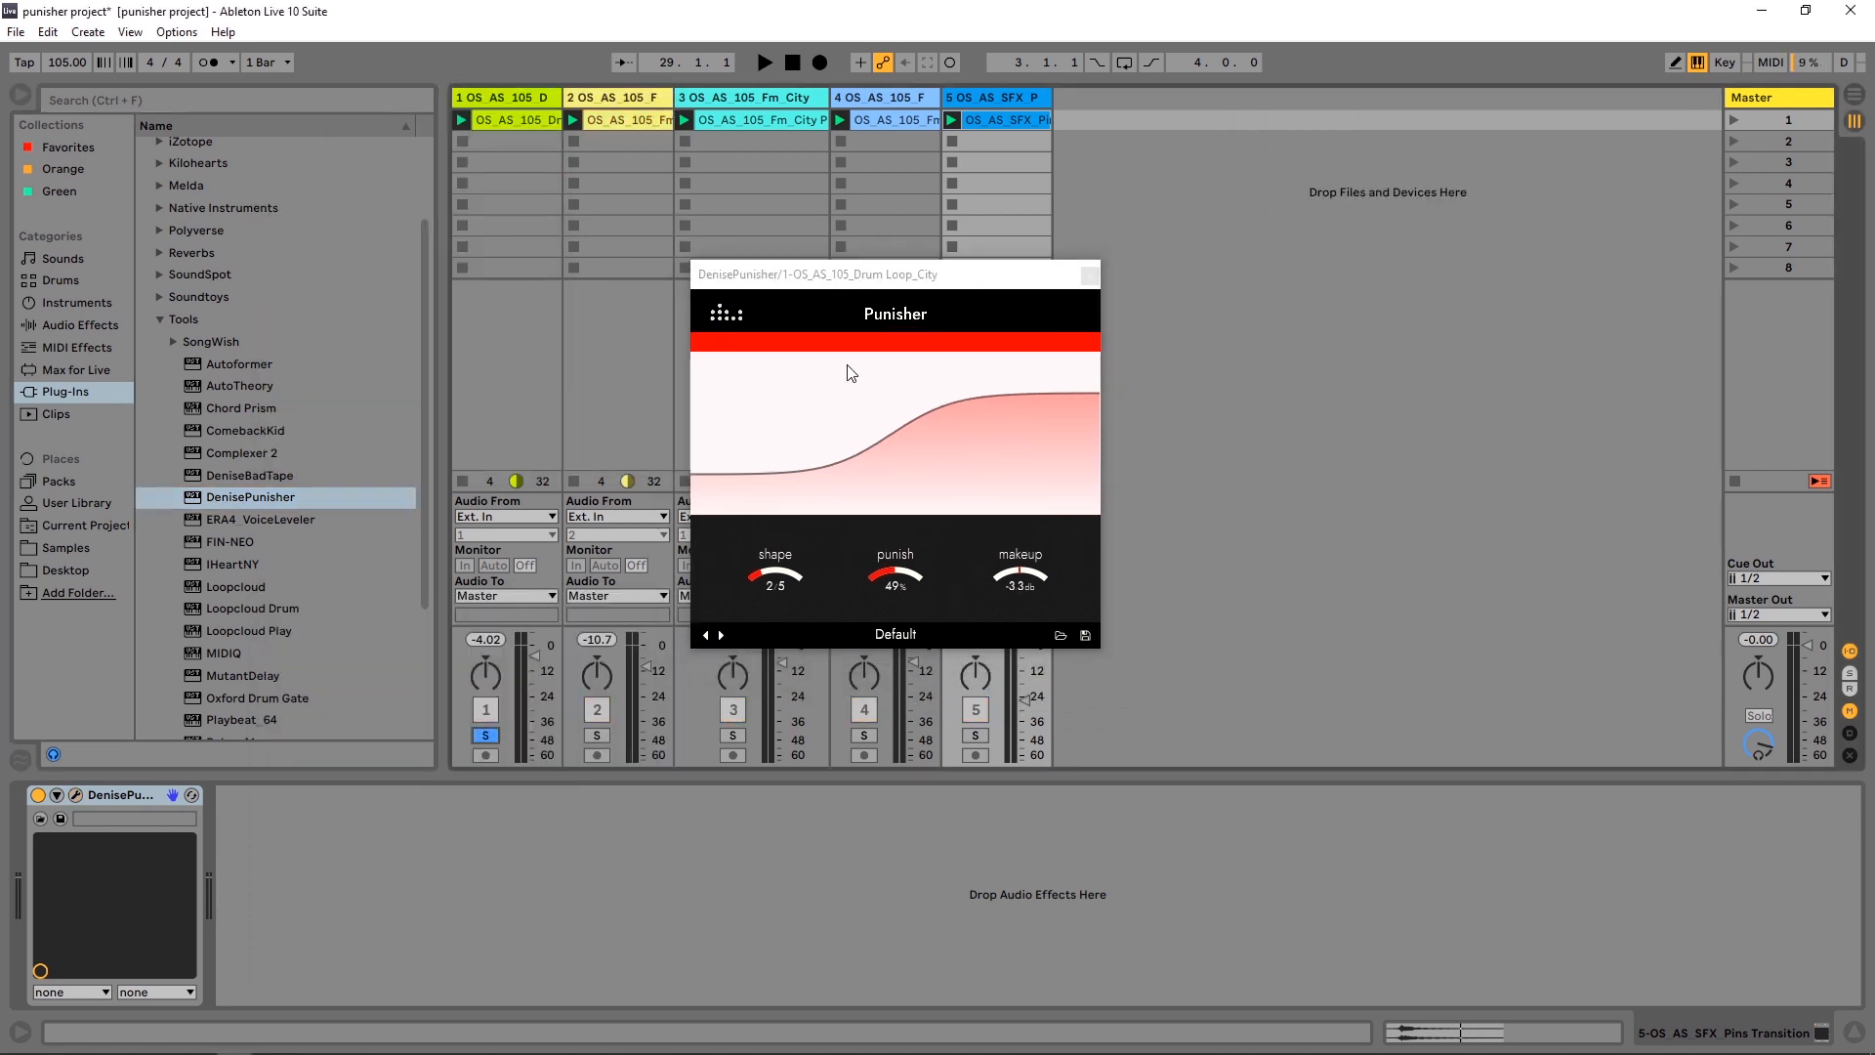
key(space)
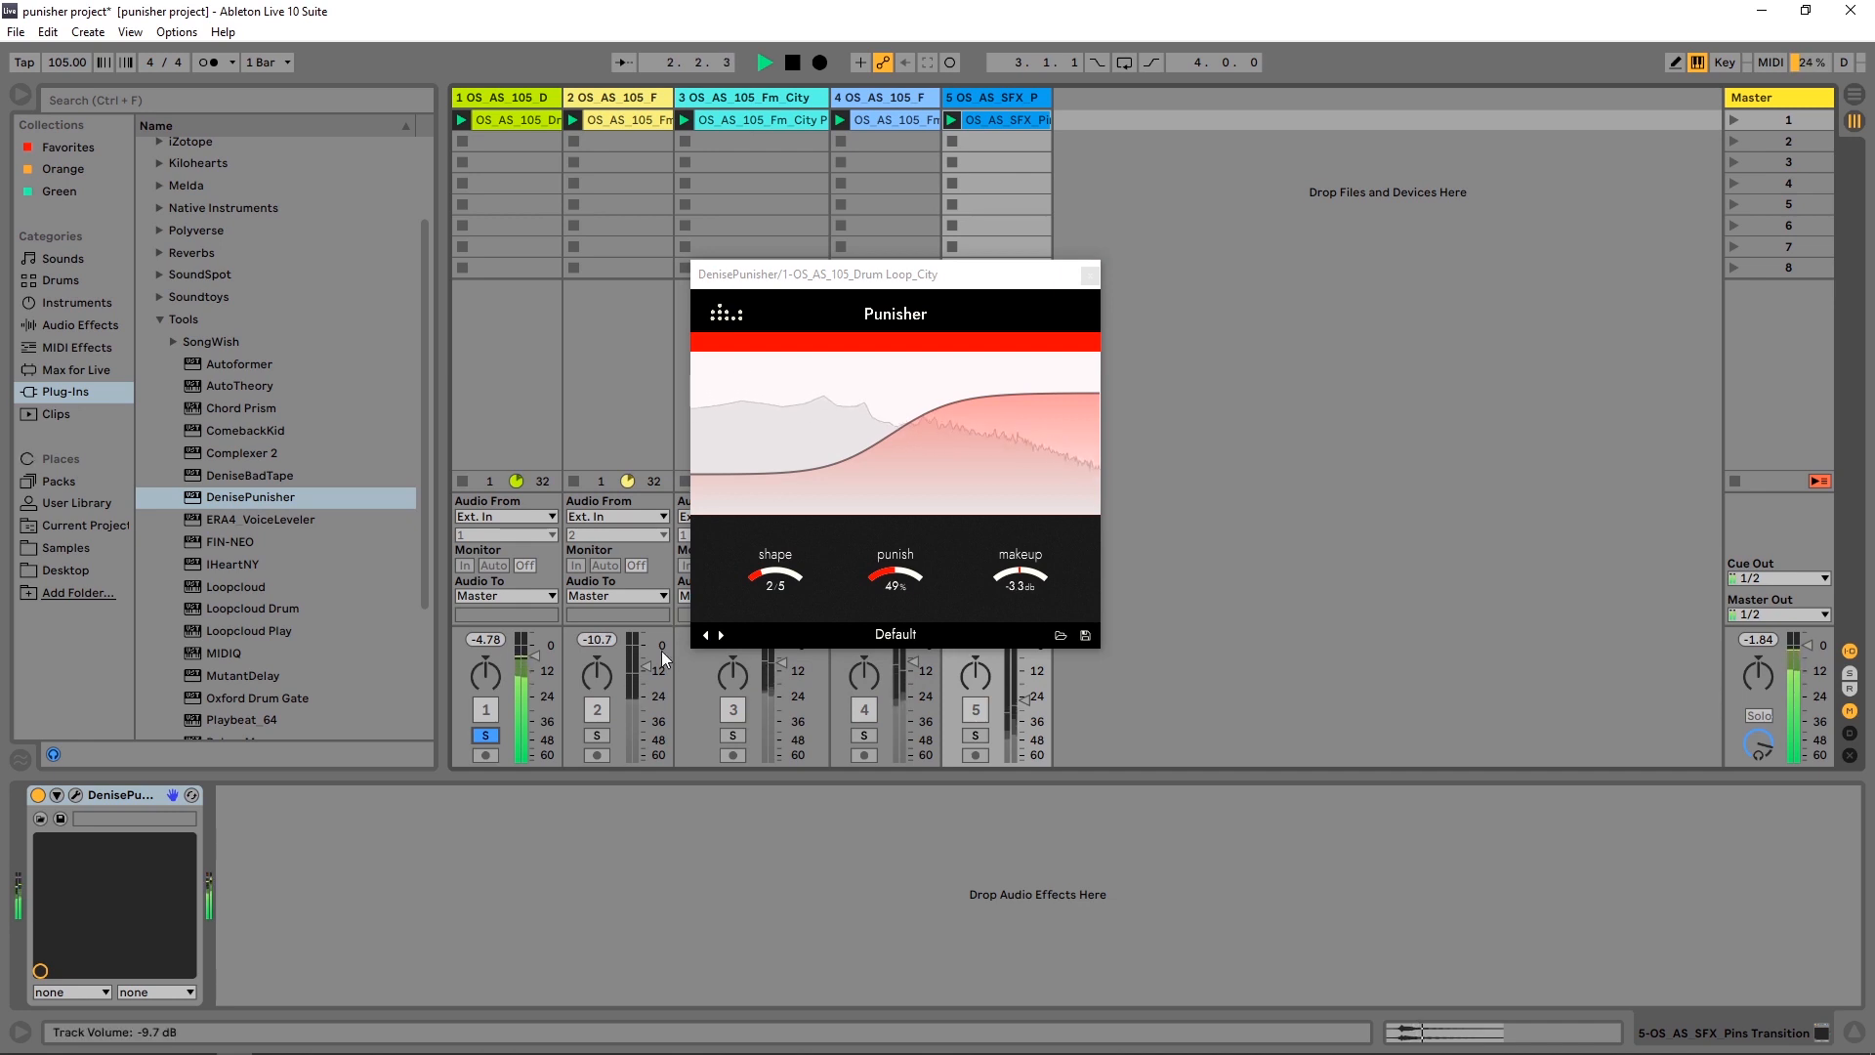
click(38, 794)
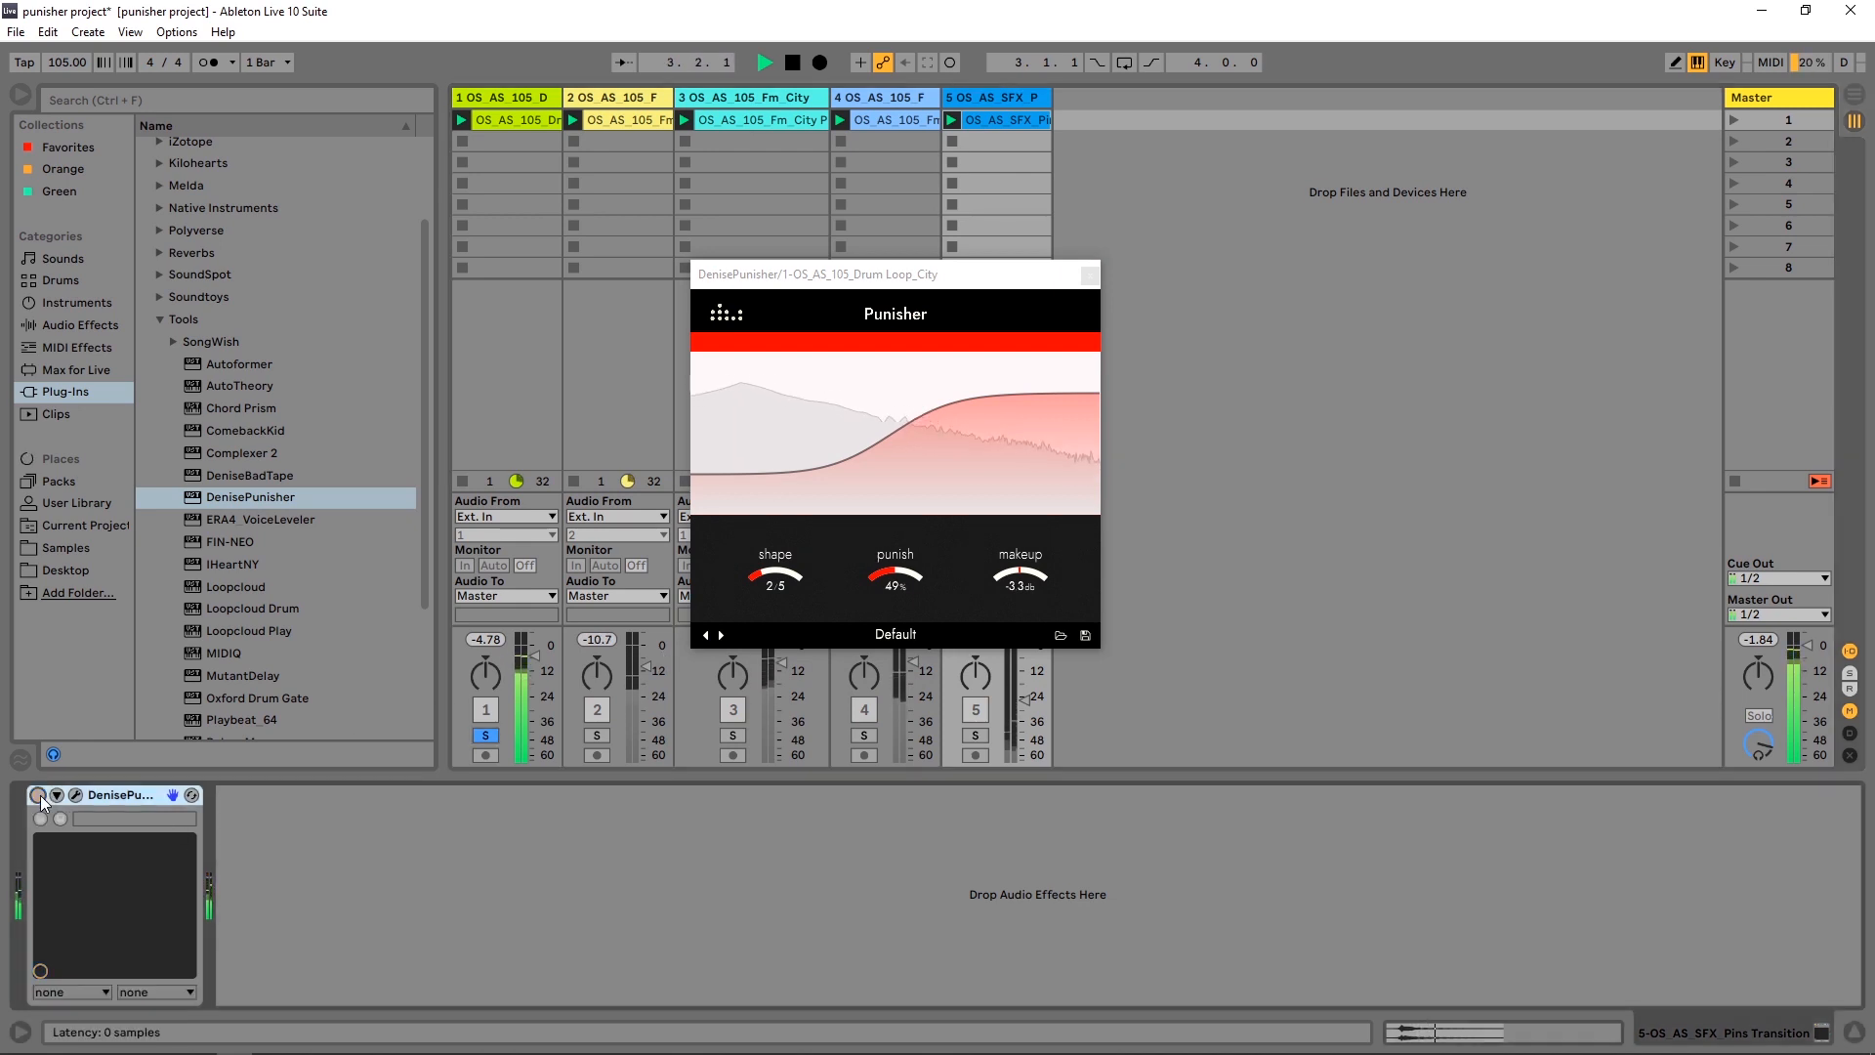
click(38, 795)
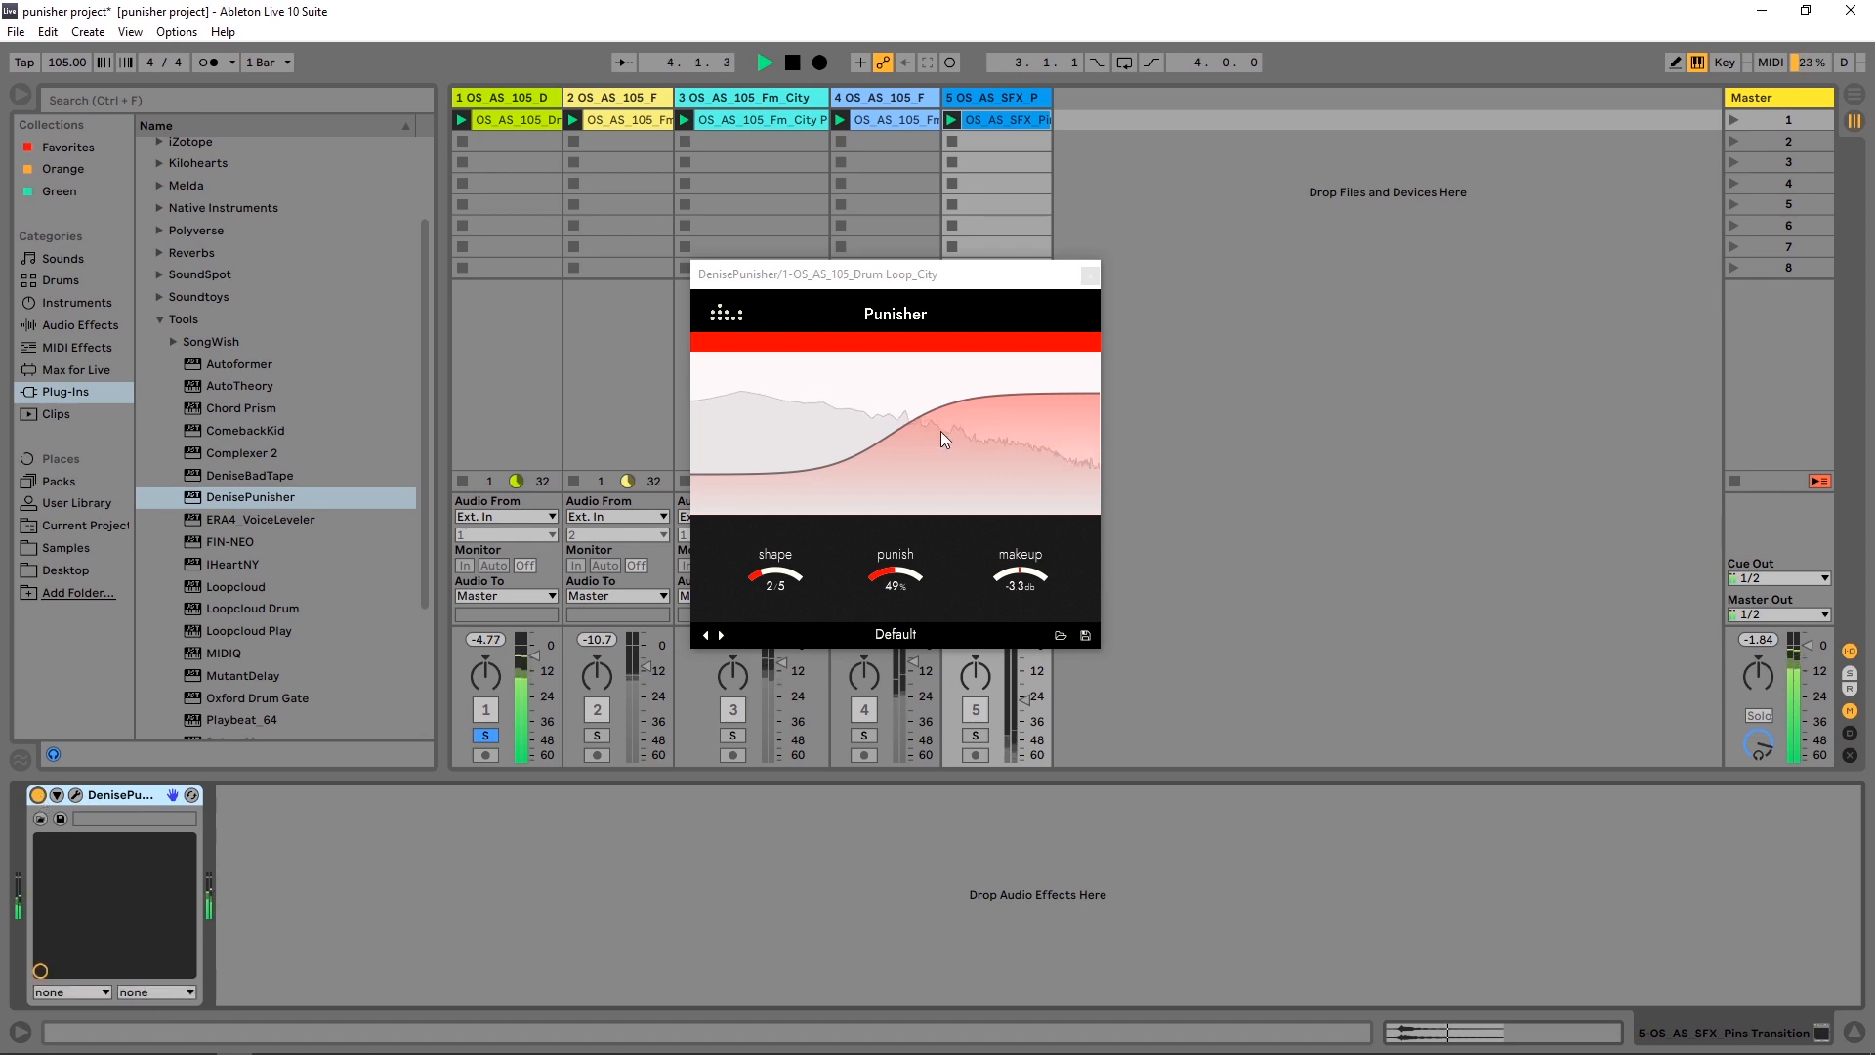
key(space)
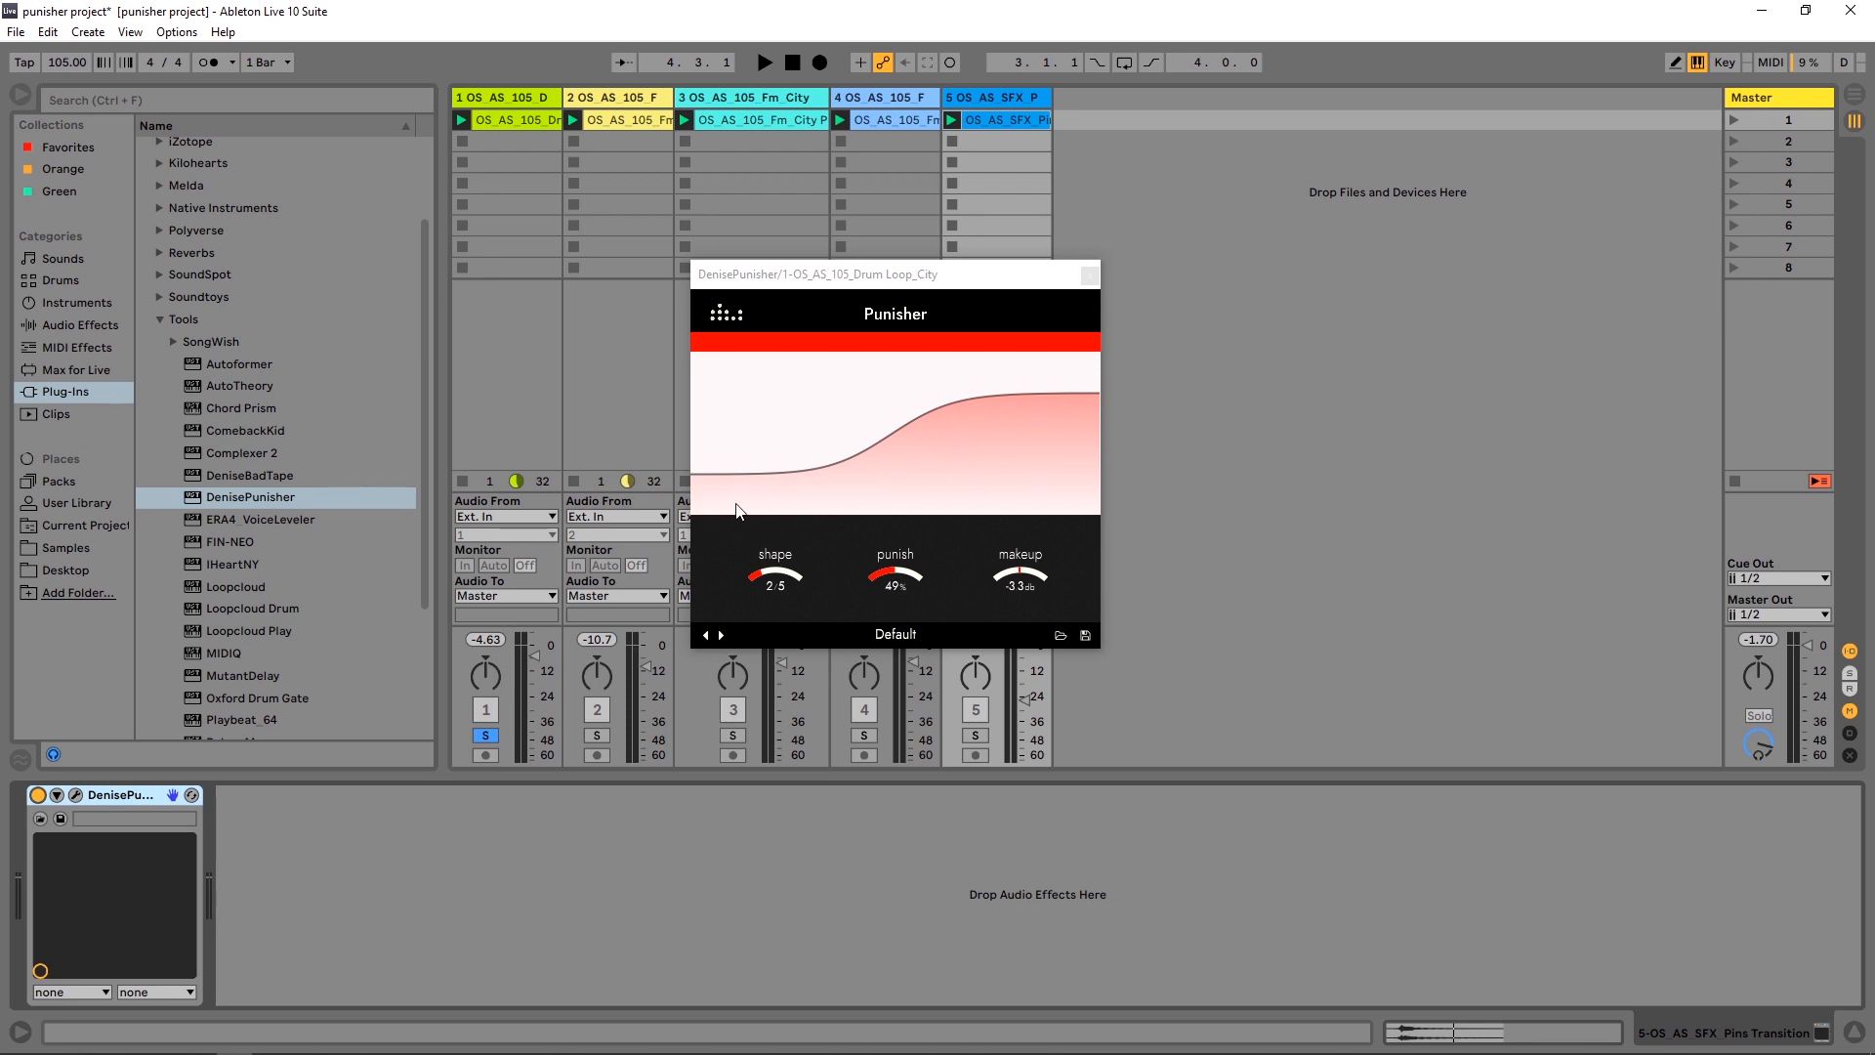
Cycle the drum loop's Punisher shape through 1:5, 2:5, 3:5 and 4:5, and close the plug-in window.
drag(776, 574, 774, 587)
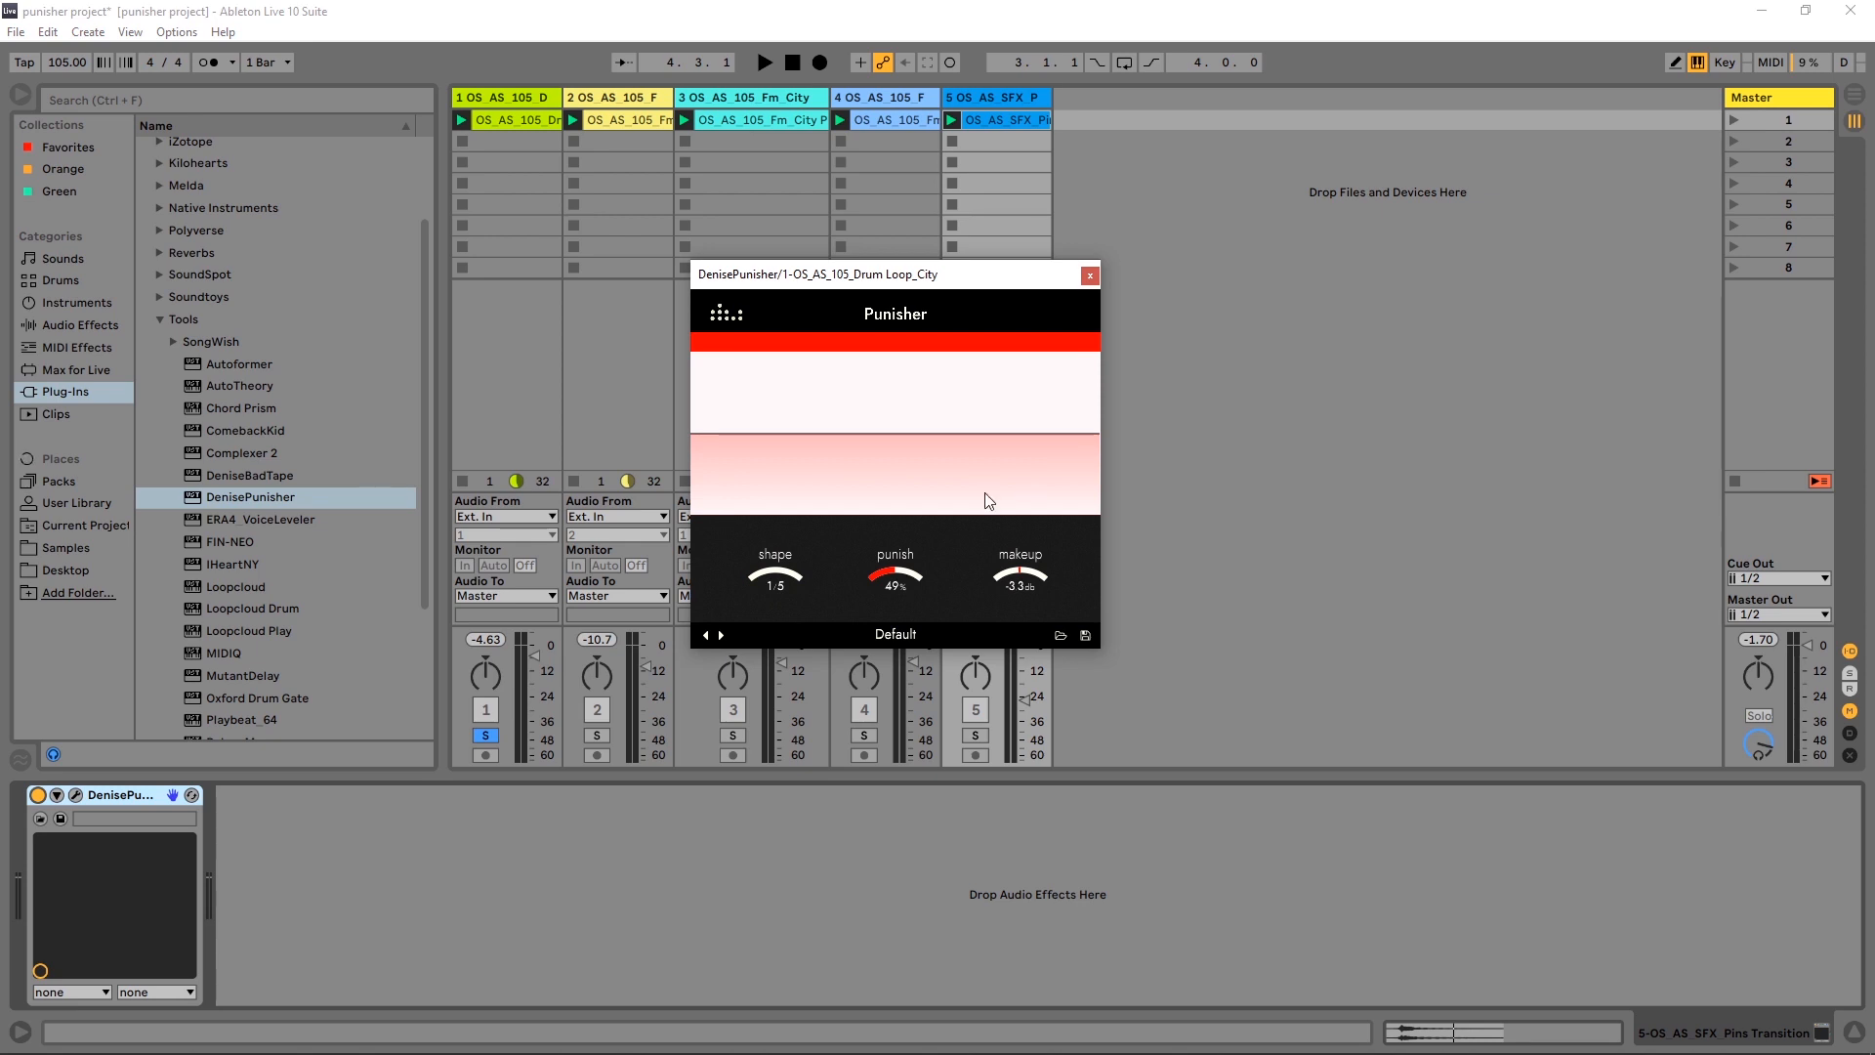
drag(775, 578, 744, 493)
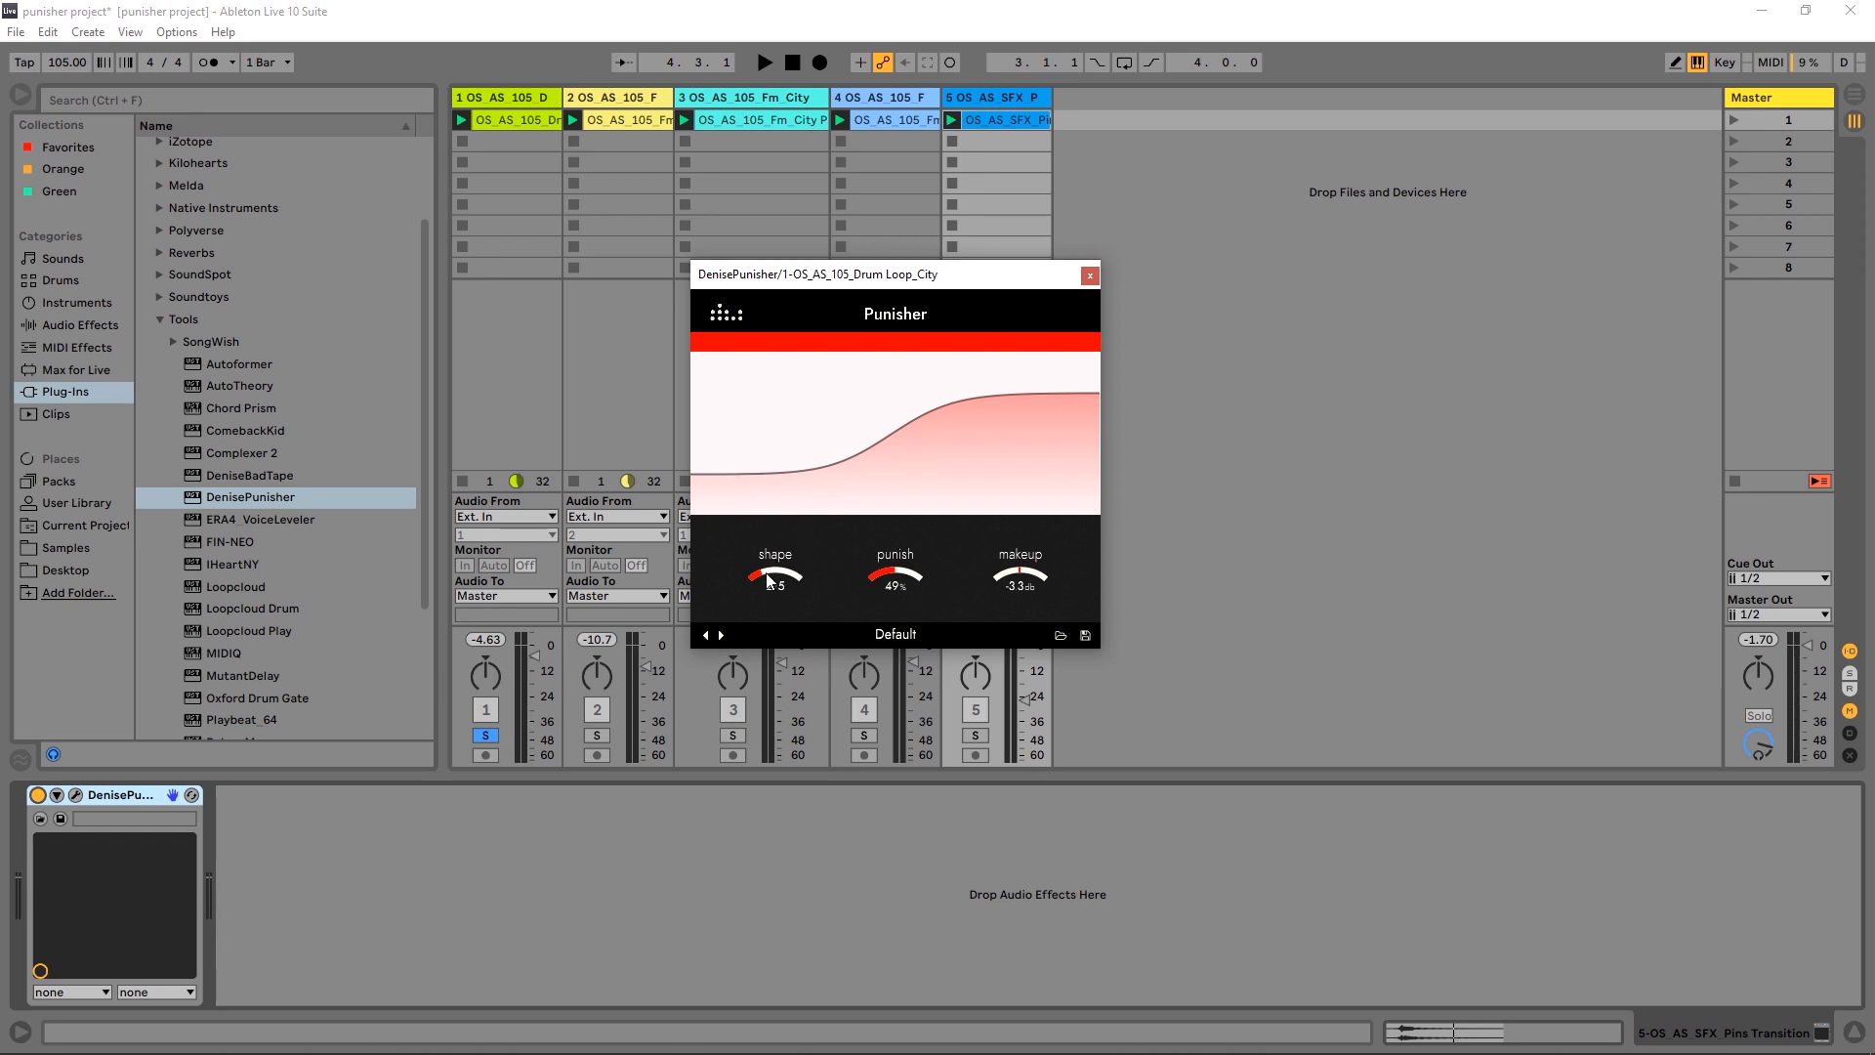
drag(769, 580, 778, 567)
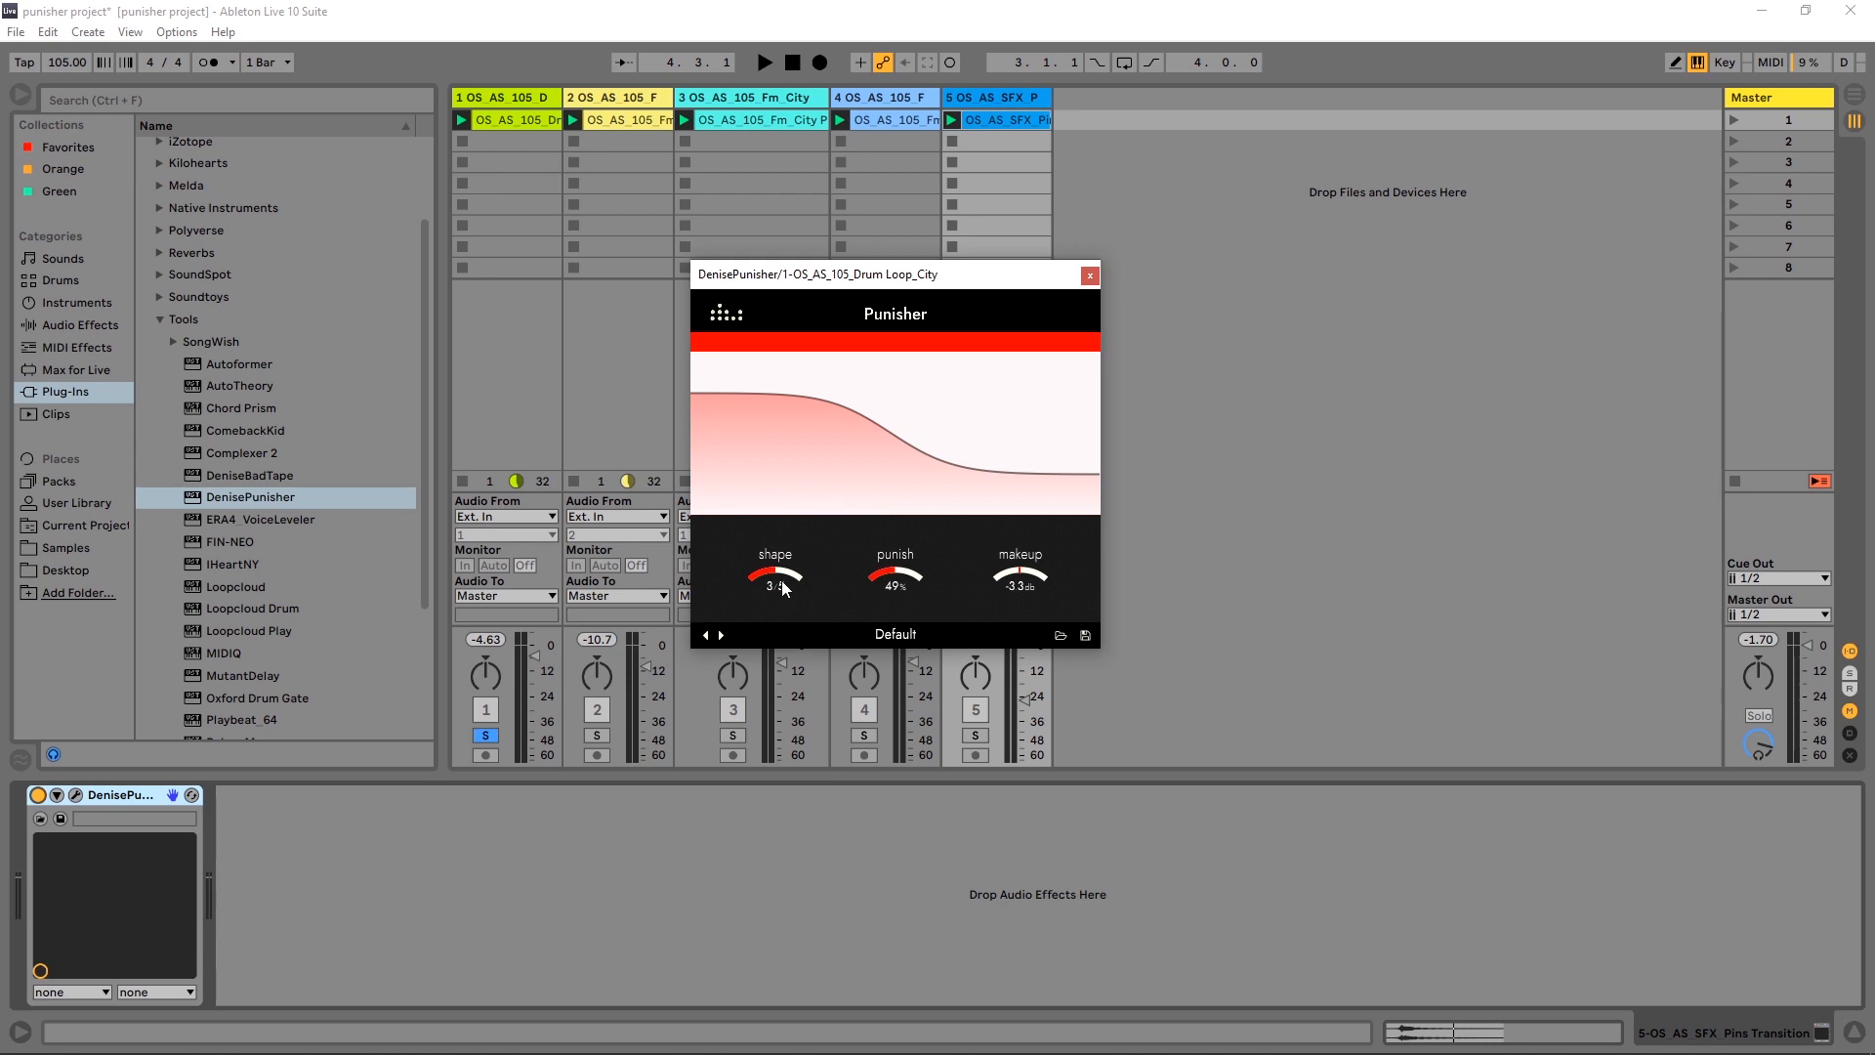
drag(786, 586, 787, 570)
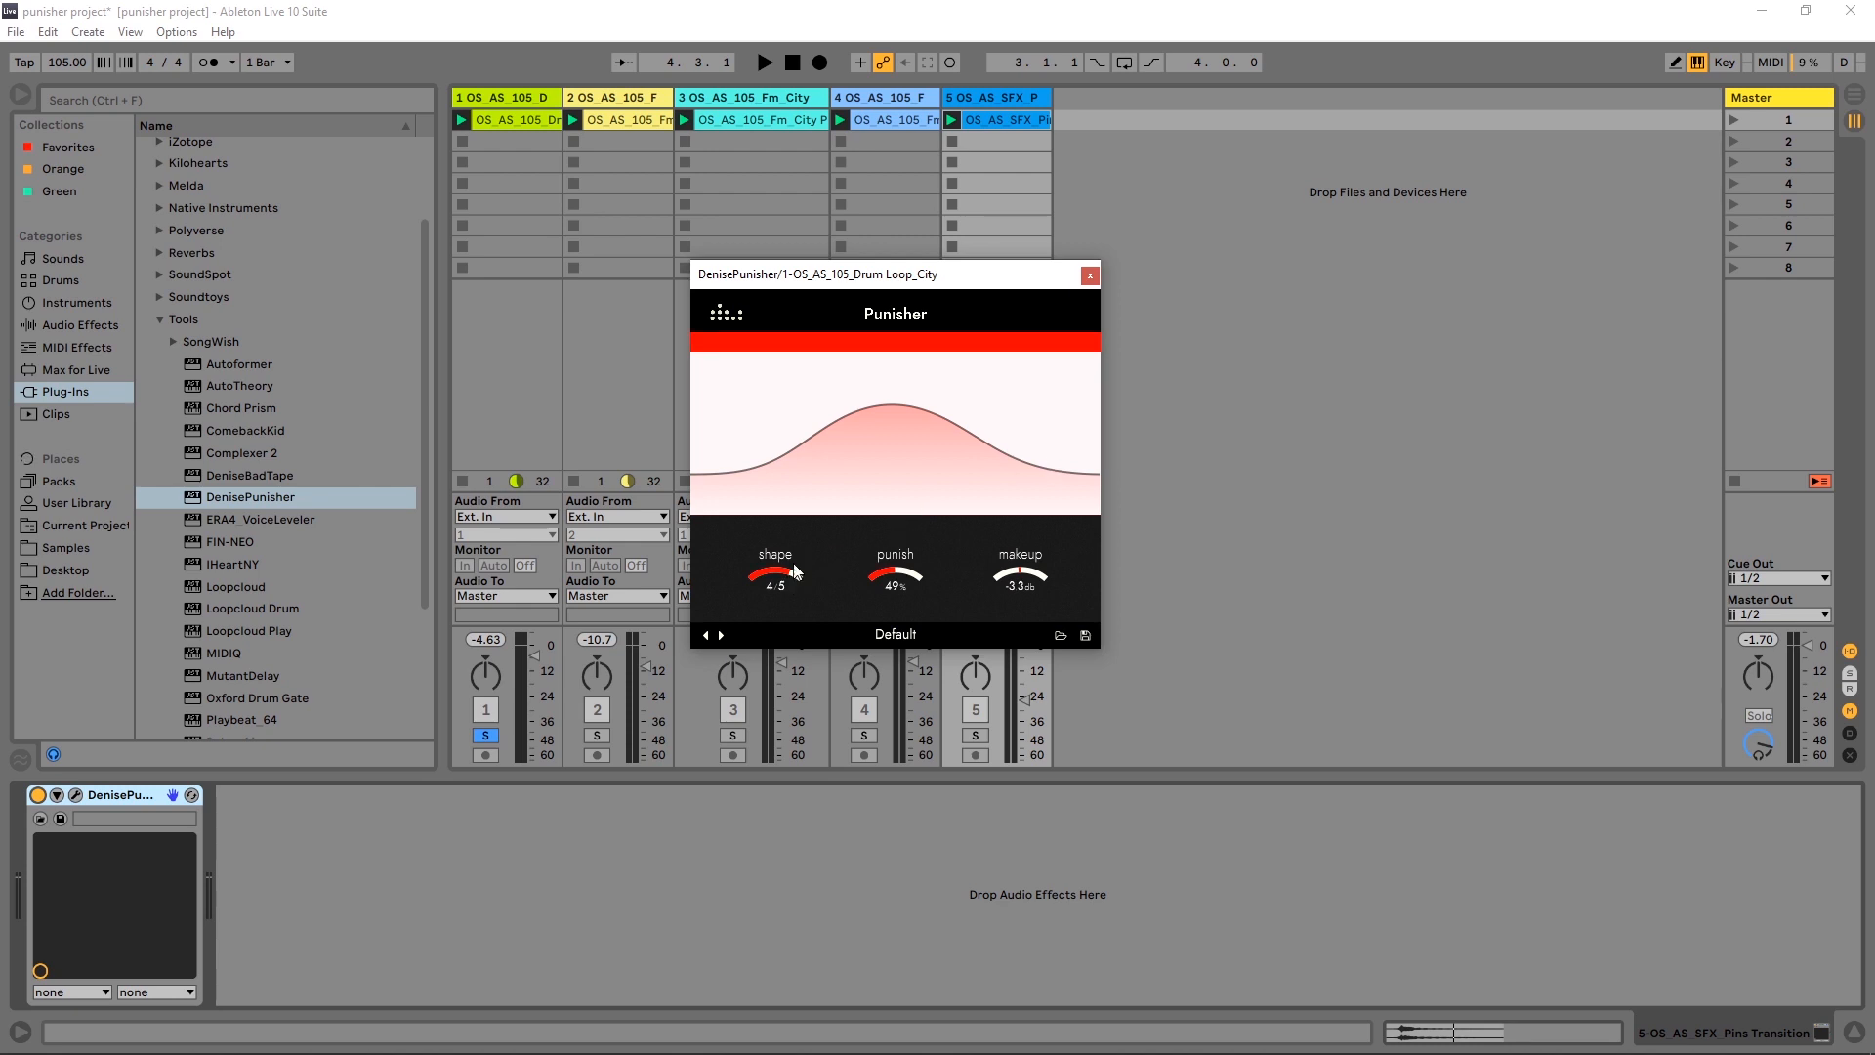
mouse_move(793, 564)
mouse_down()
mouse_move(800, 542)
mouse_move(771, 566)
mouse_up()
click(1090, 275)
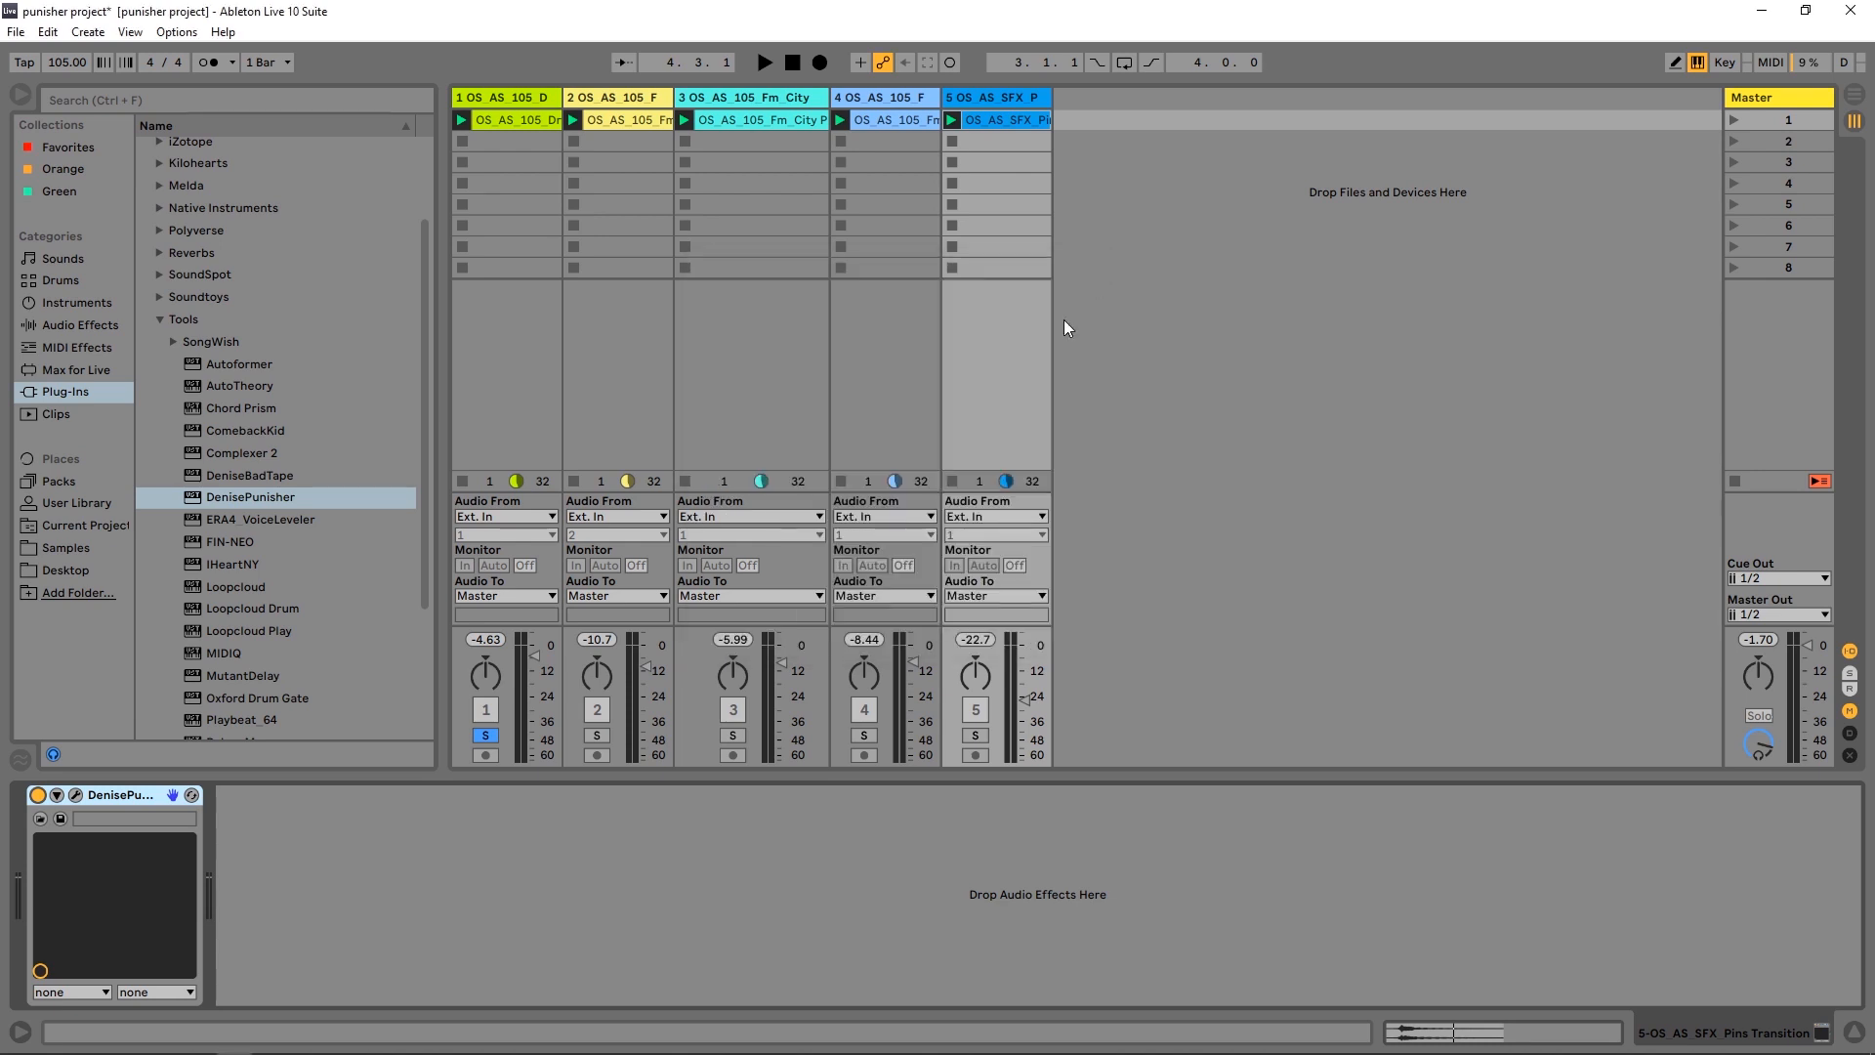
Solo the City 808 track and audition it with its Punisher's punish amount set to 0%.
click(604, 734)
click(615, 98)
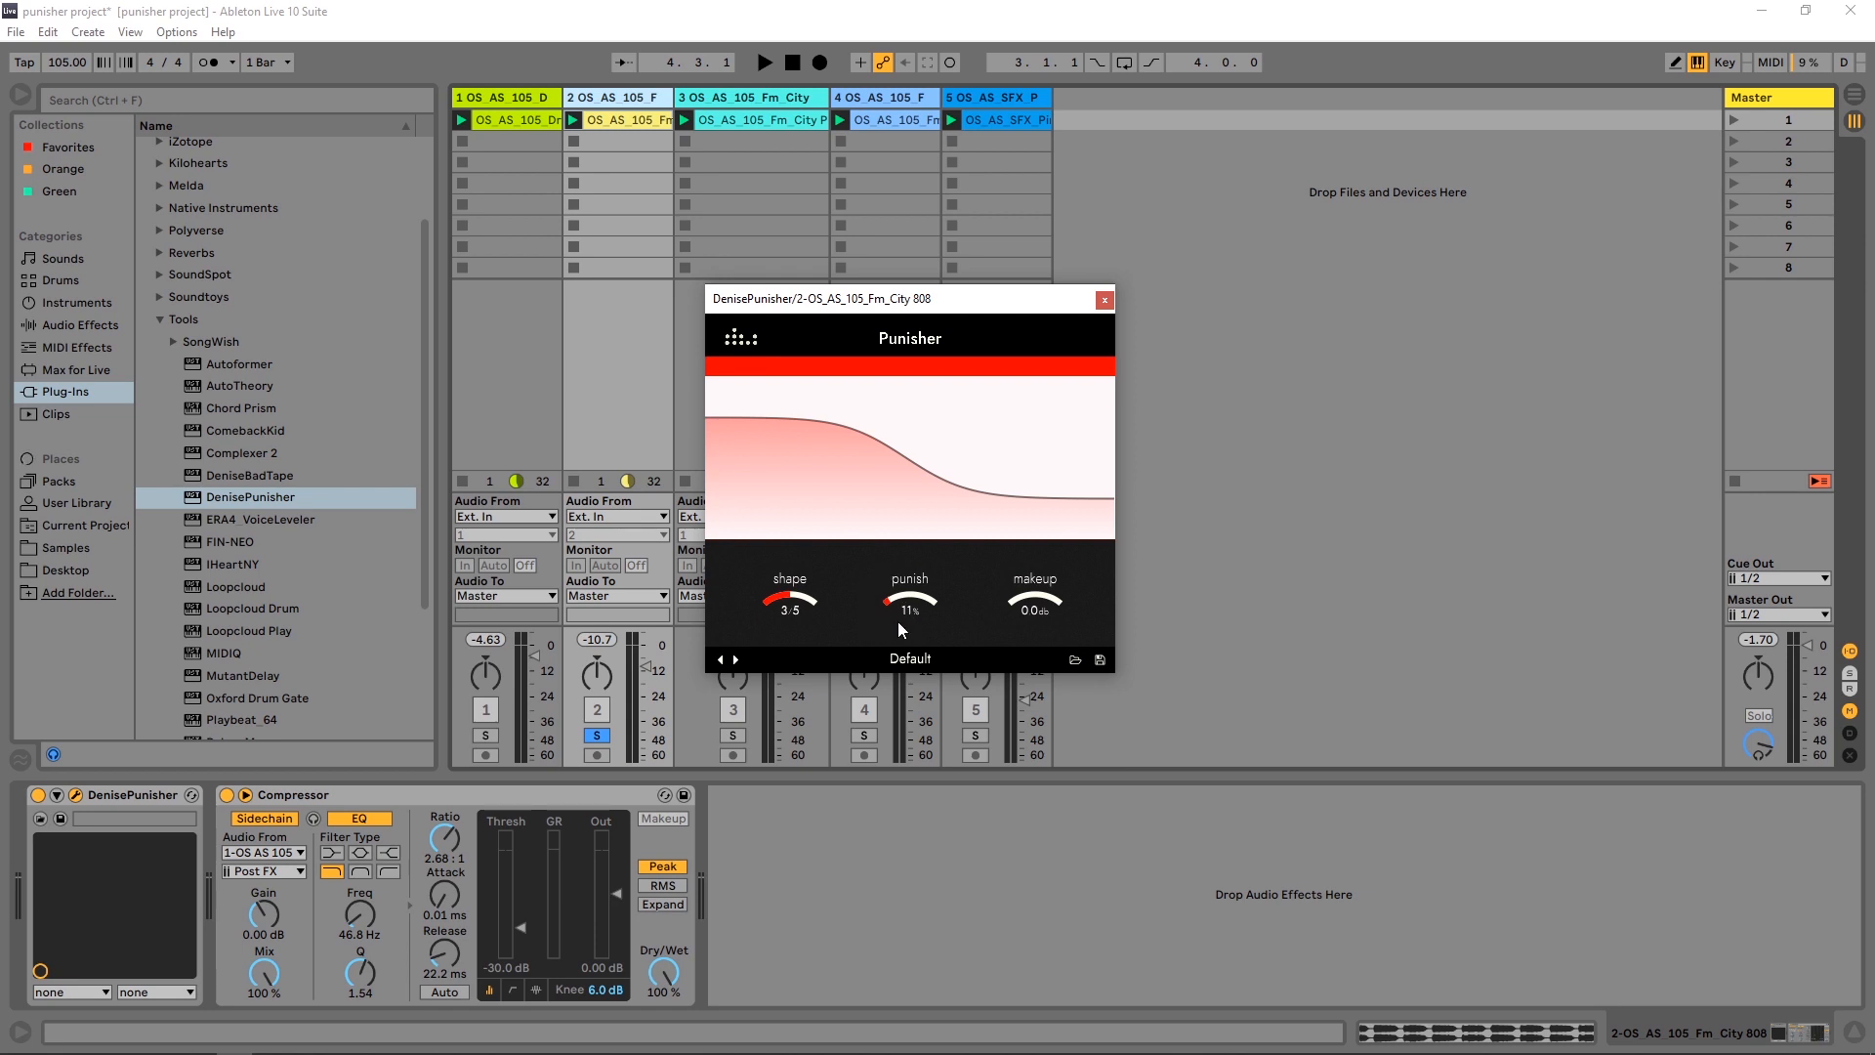
key(space)
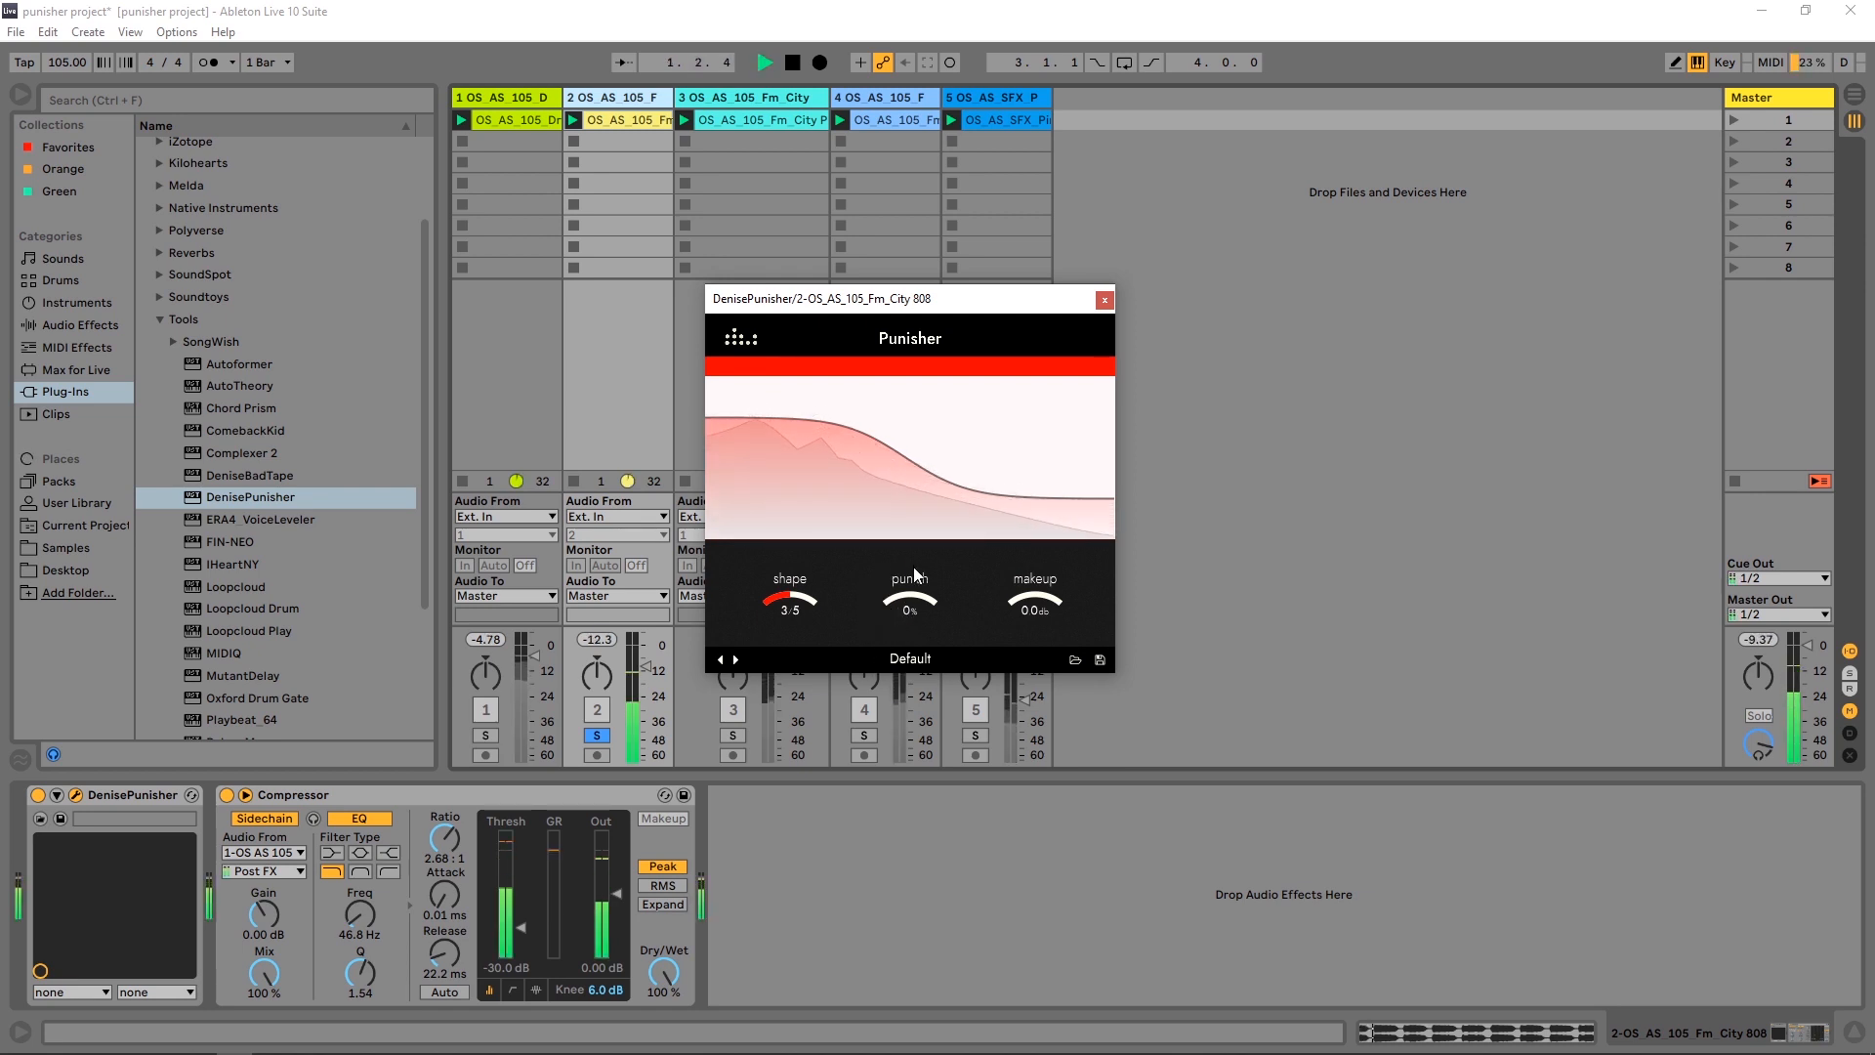
key(space)
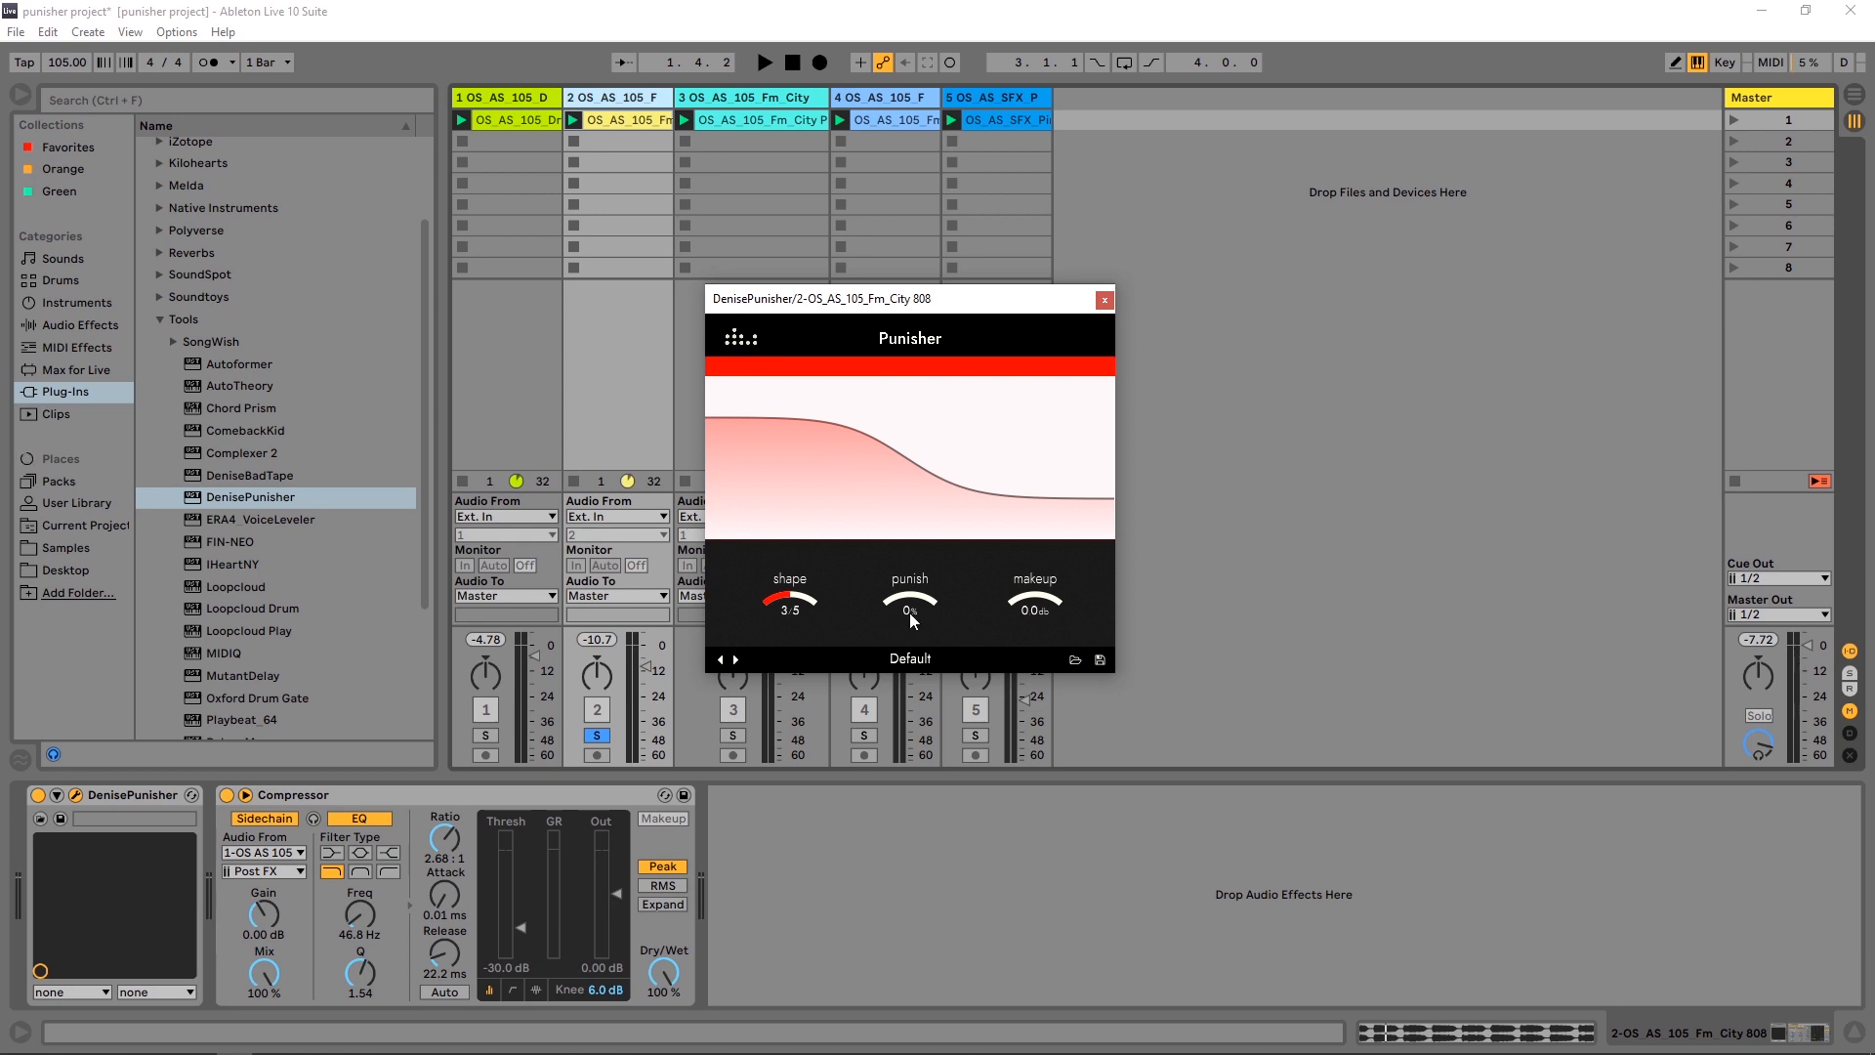
Raise the 808 Punisher's punish amount to 100% while auditioning the track.
key(space)
drag(910, 613, 904, 523)
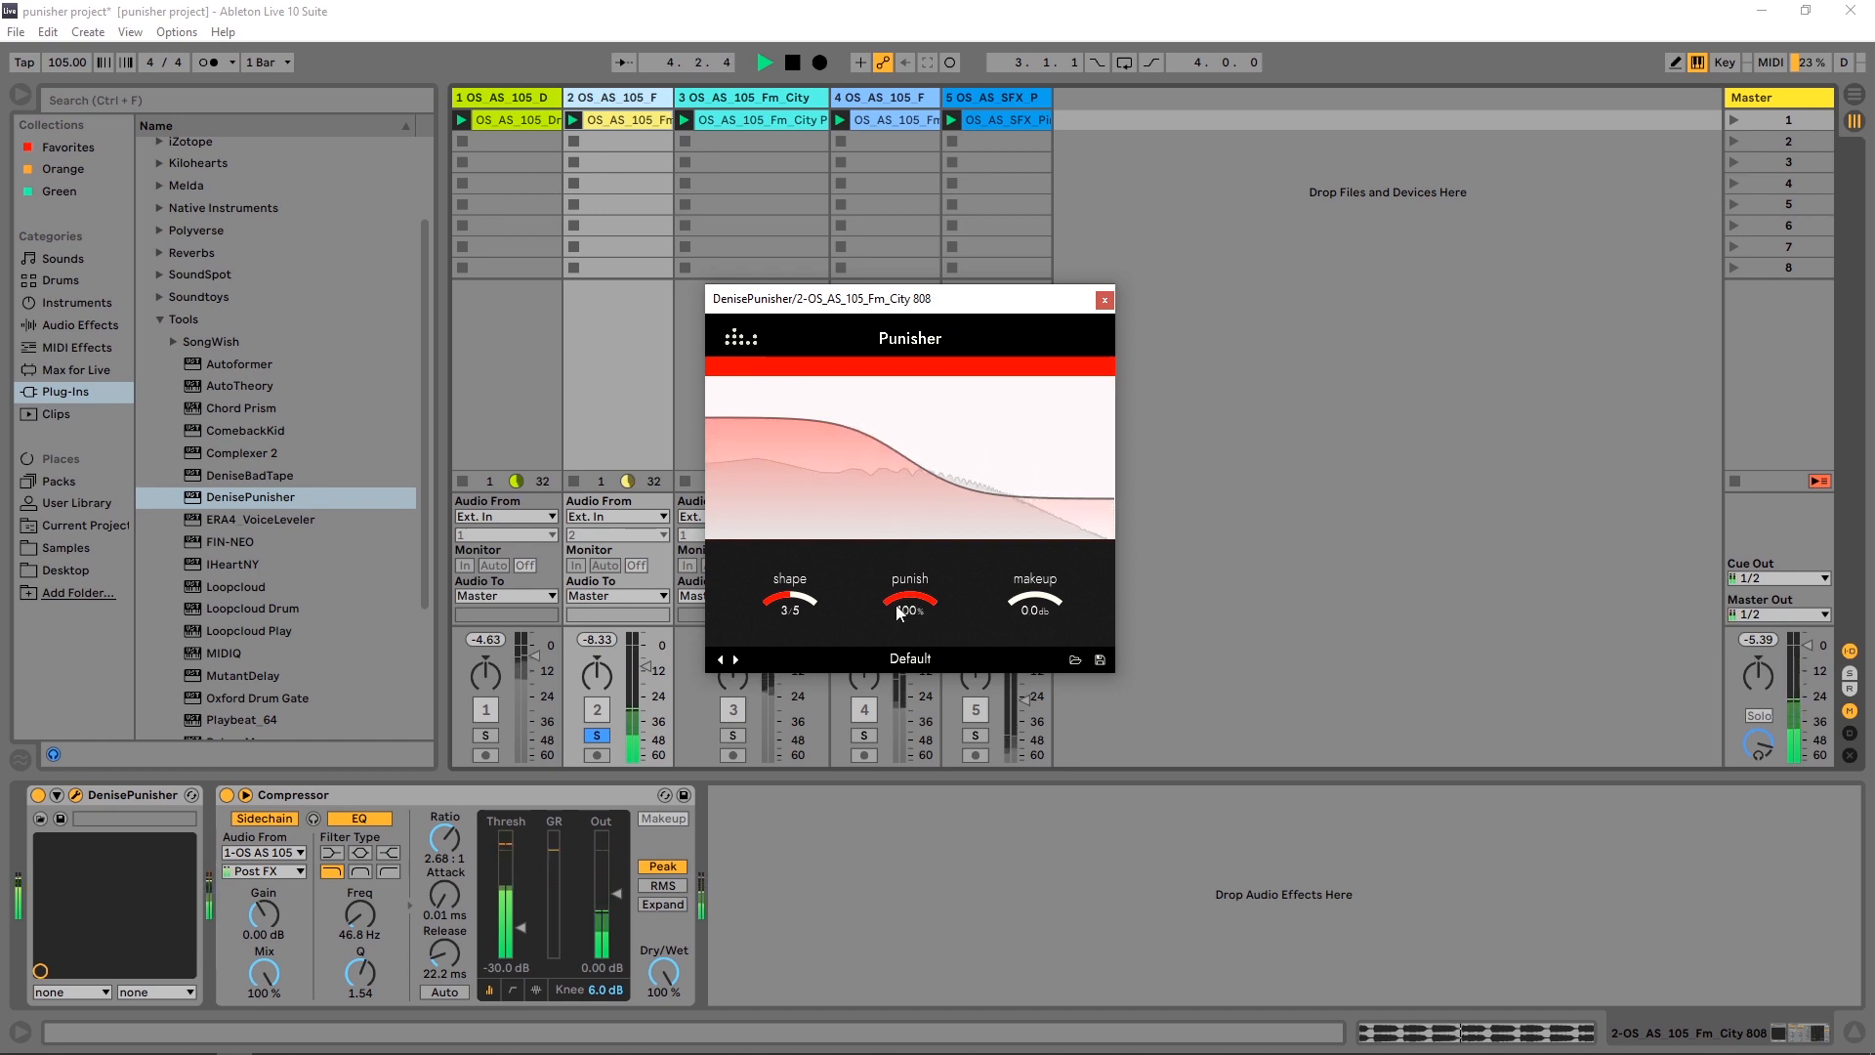
key(space)
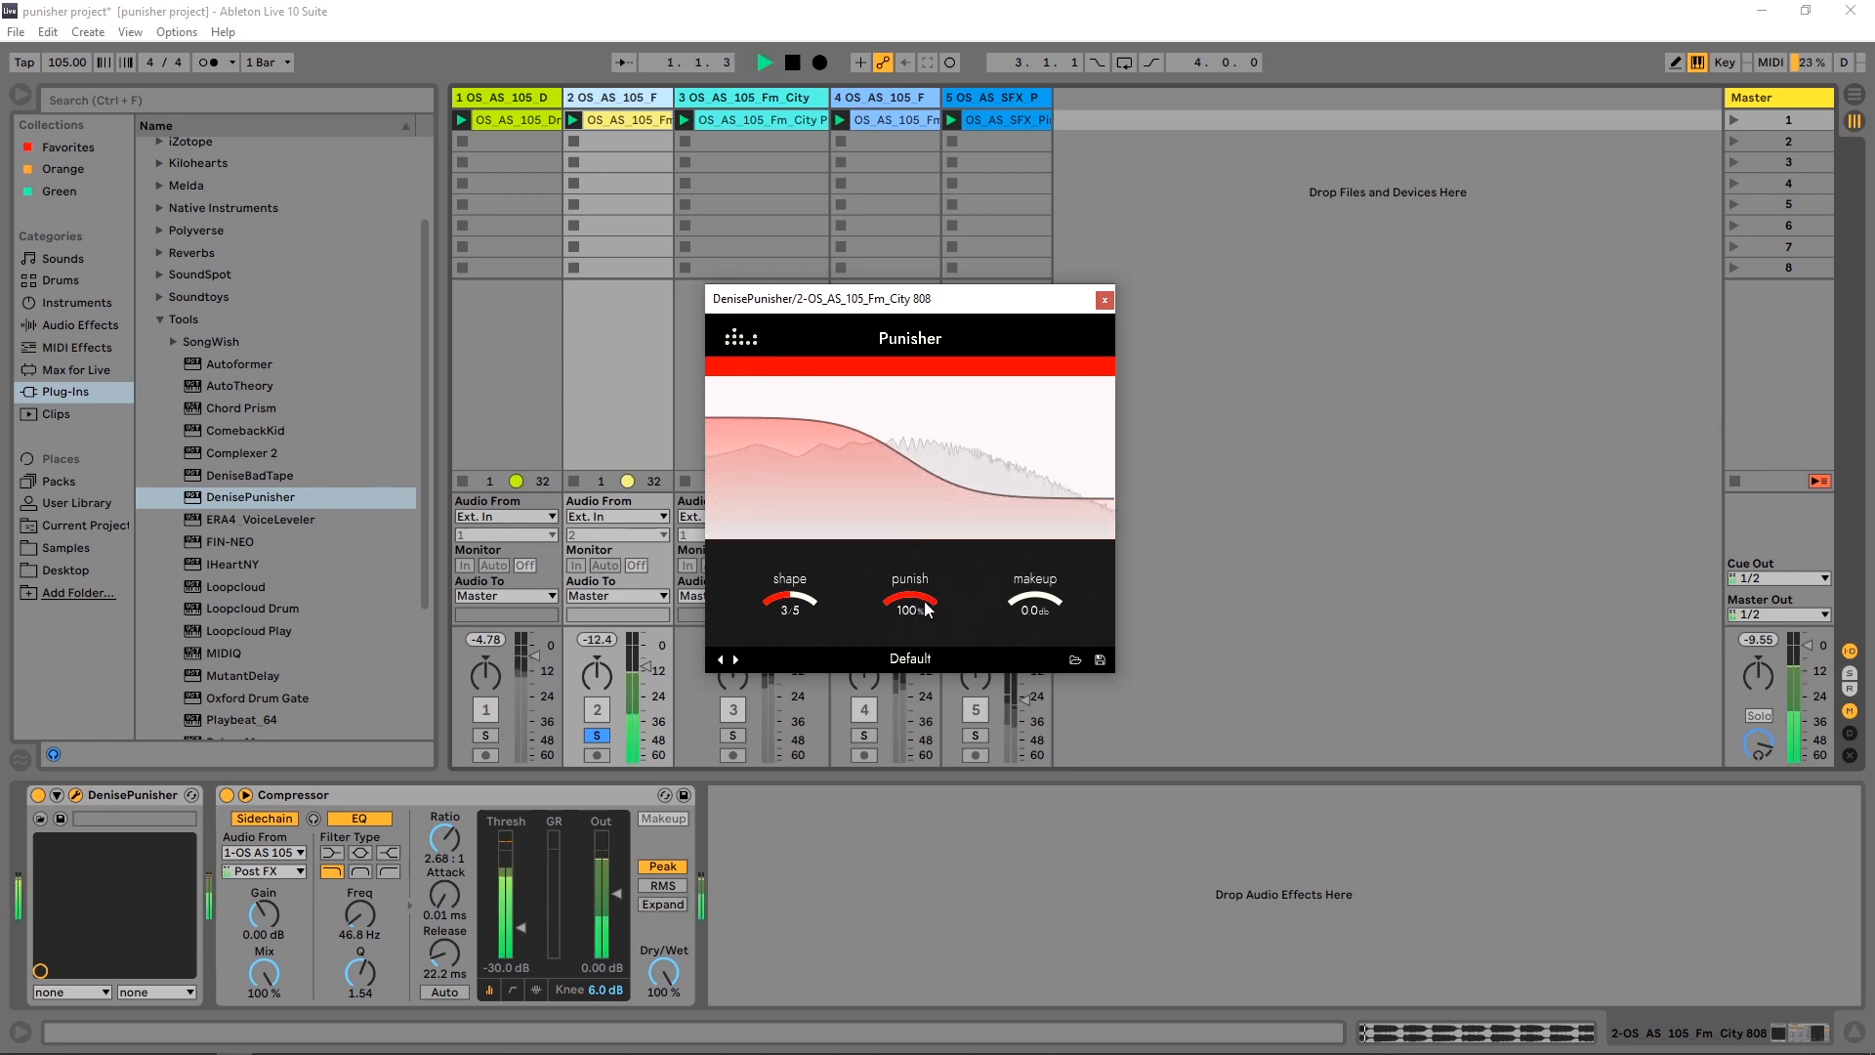
key(space)
Adjust the 808 Punisher's punish amount during playback, settling on 58%.
drag(926, 609, 905, 658)
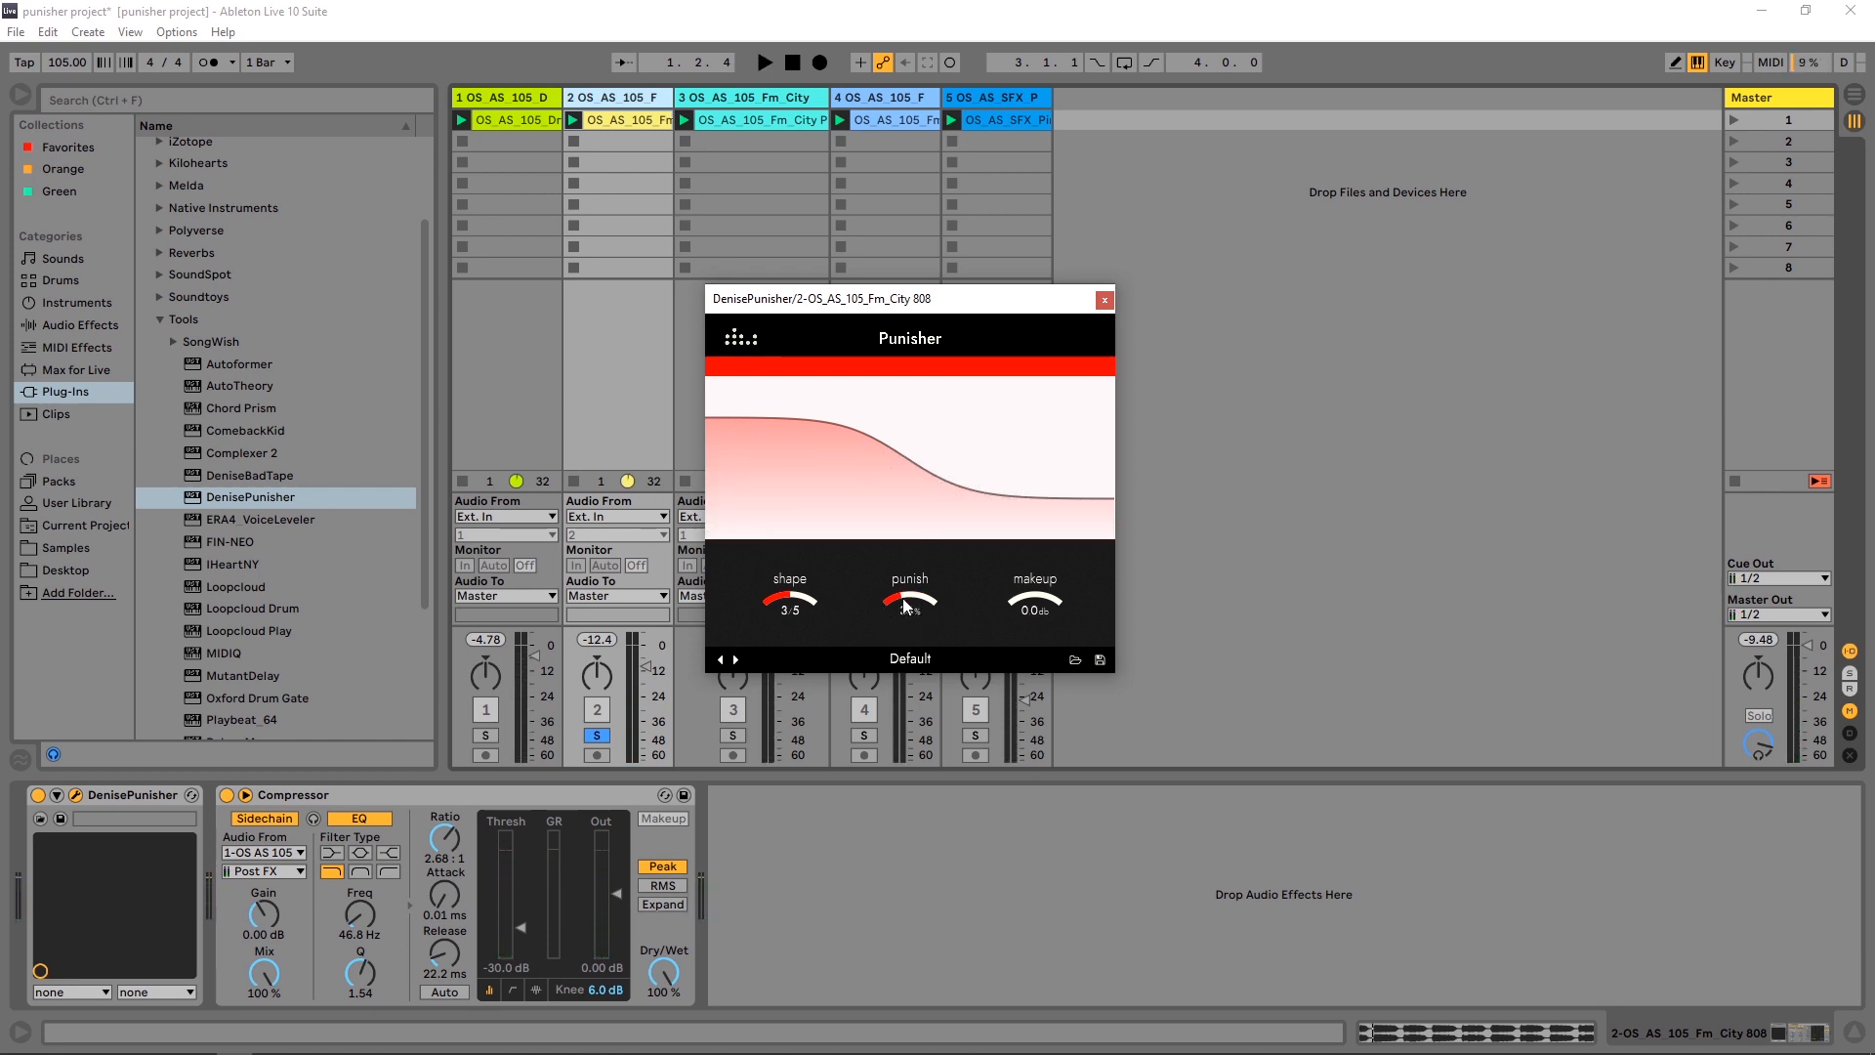
key(space)
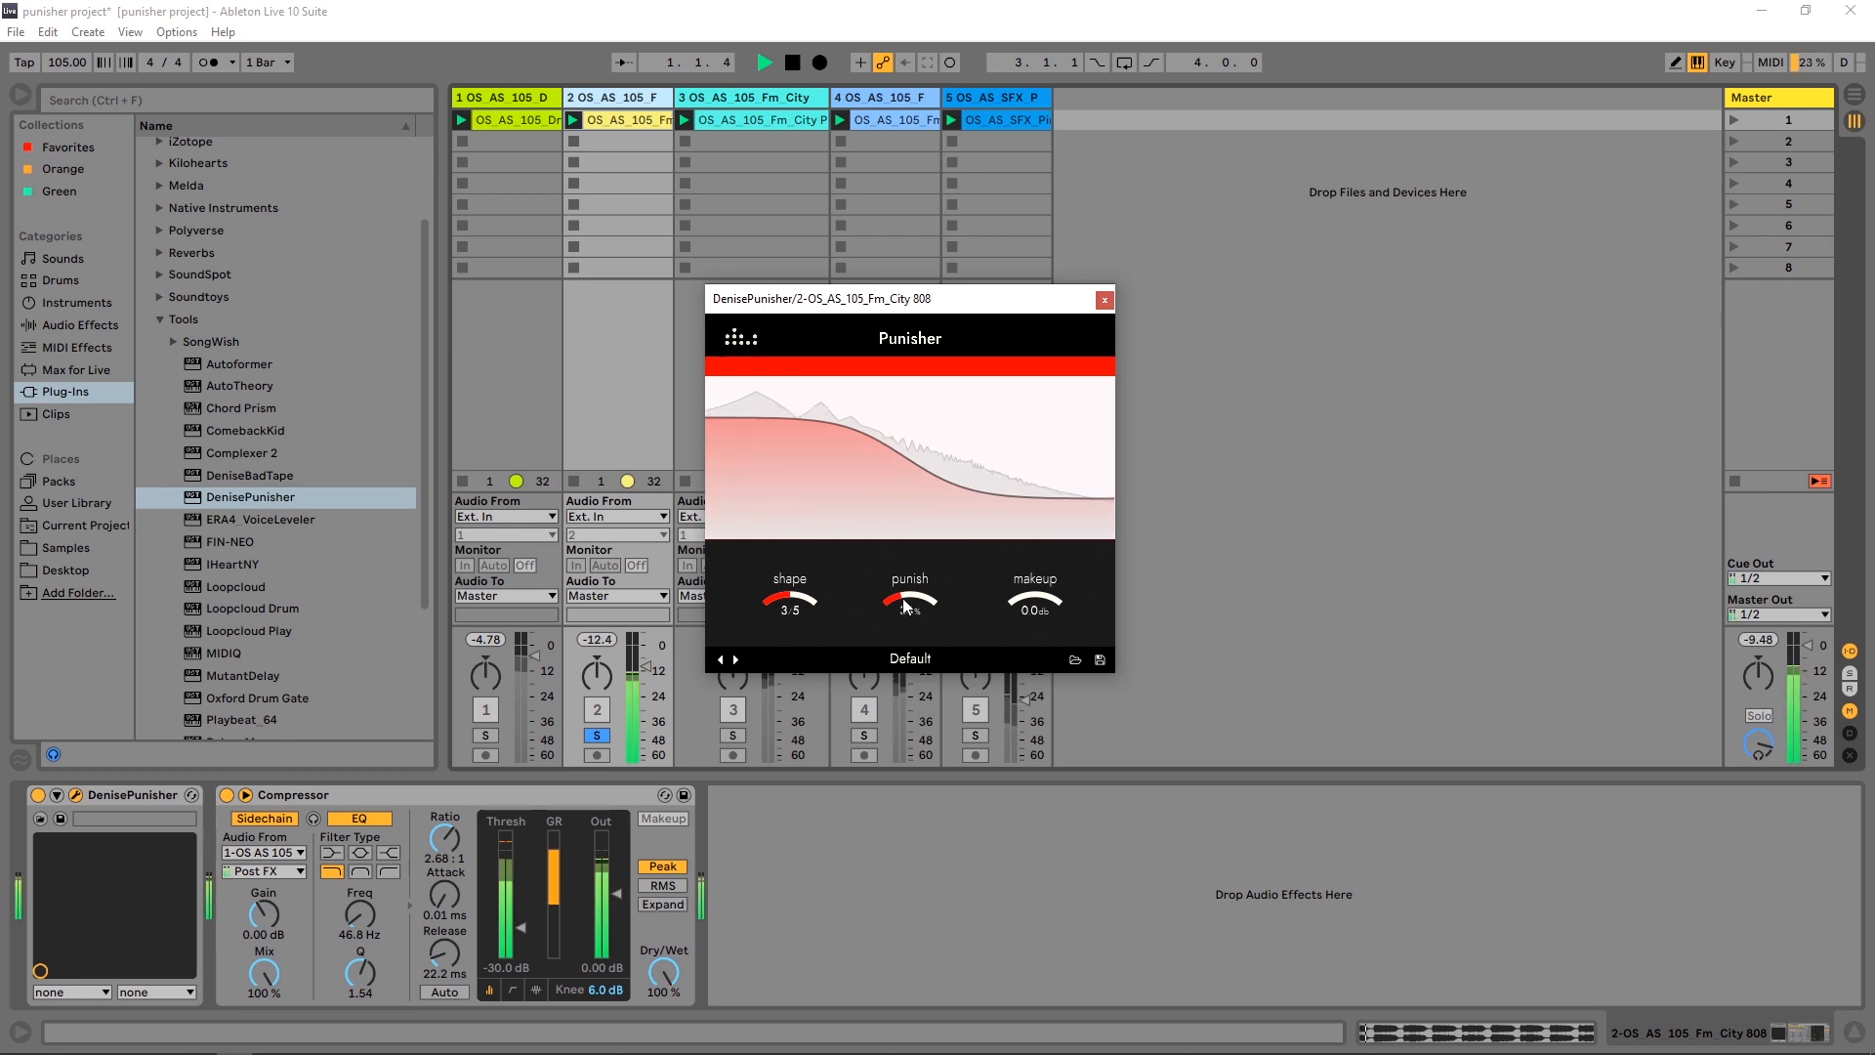
drag(911, 595, 916, 584)
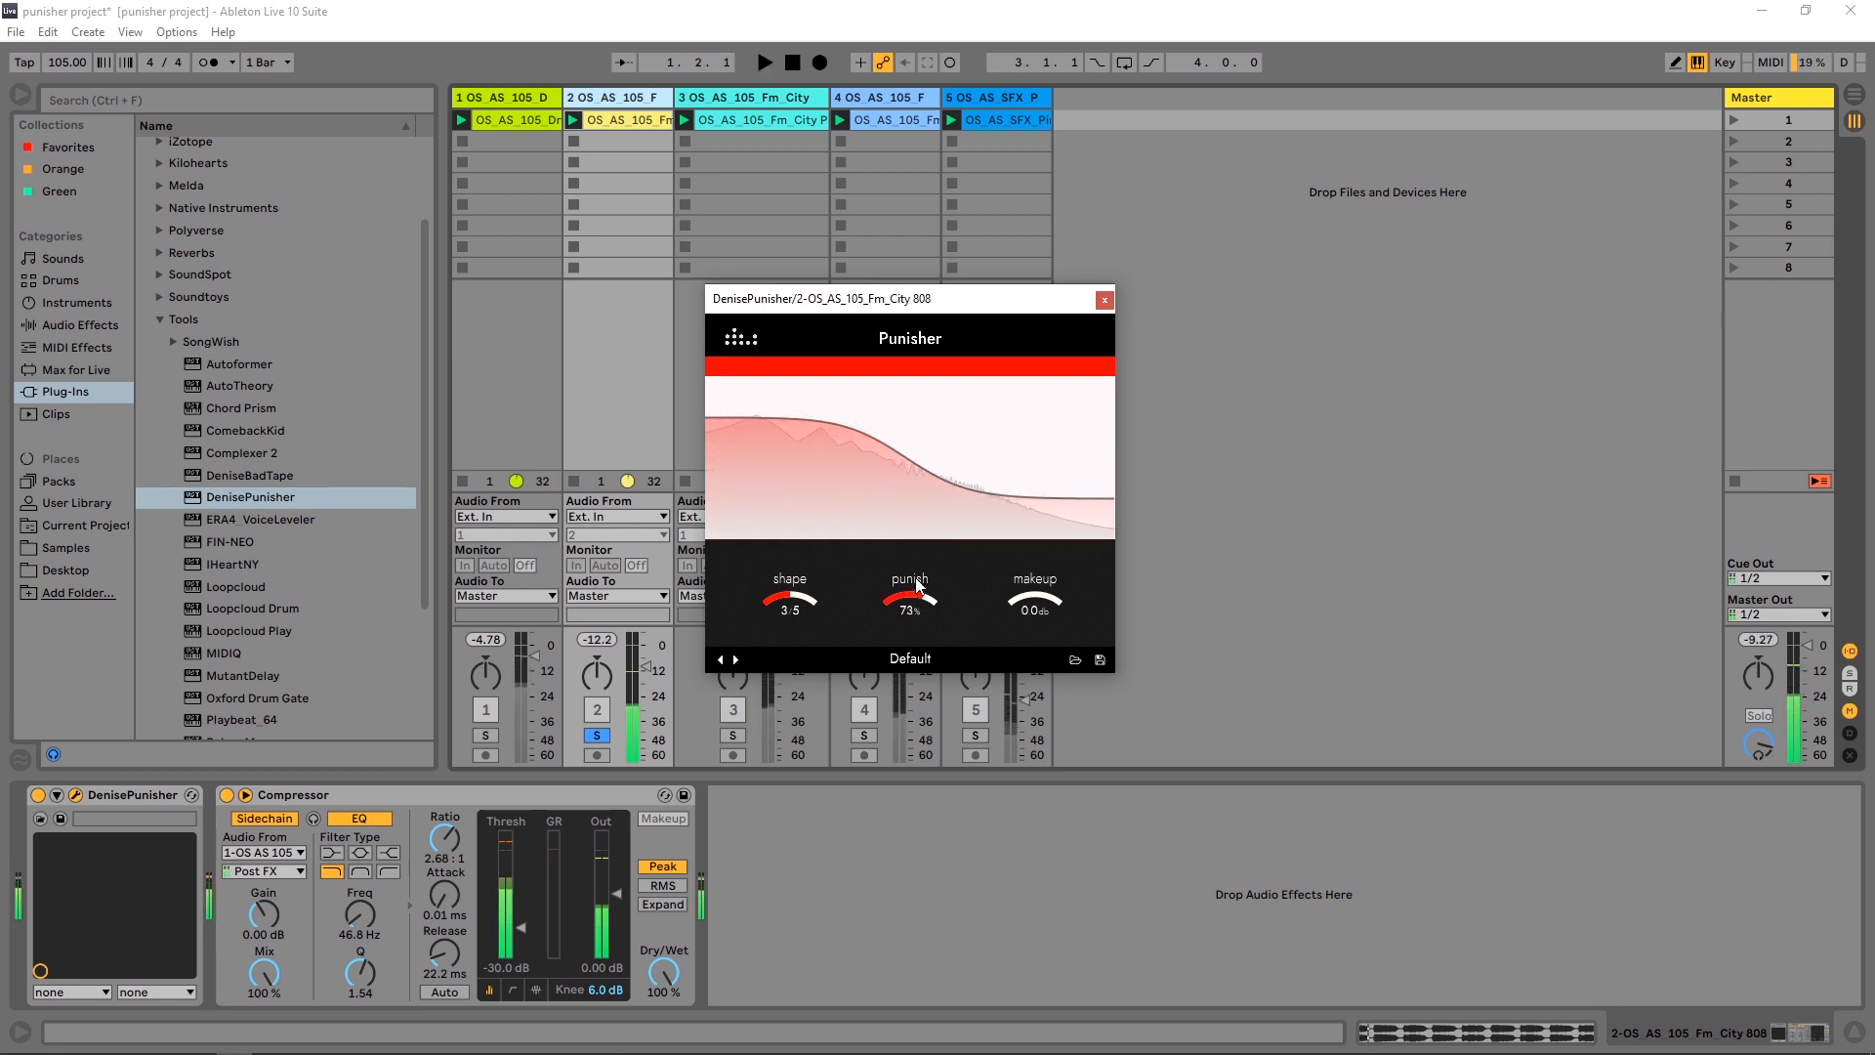
key(space)
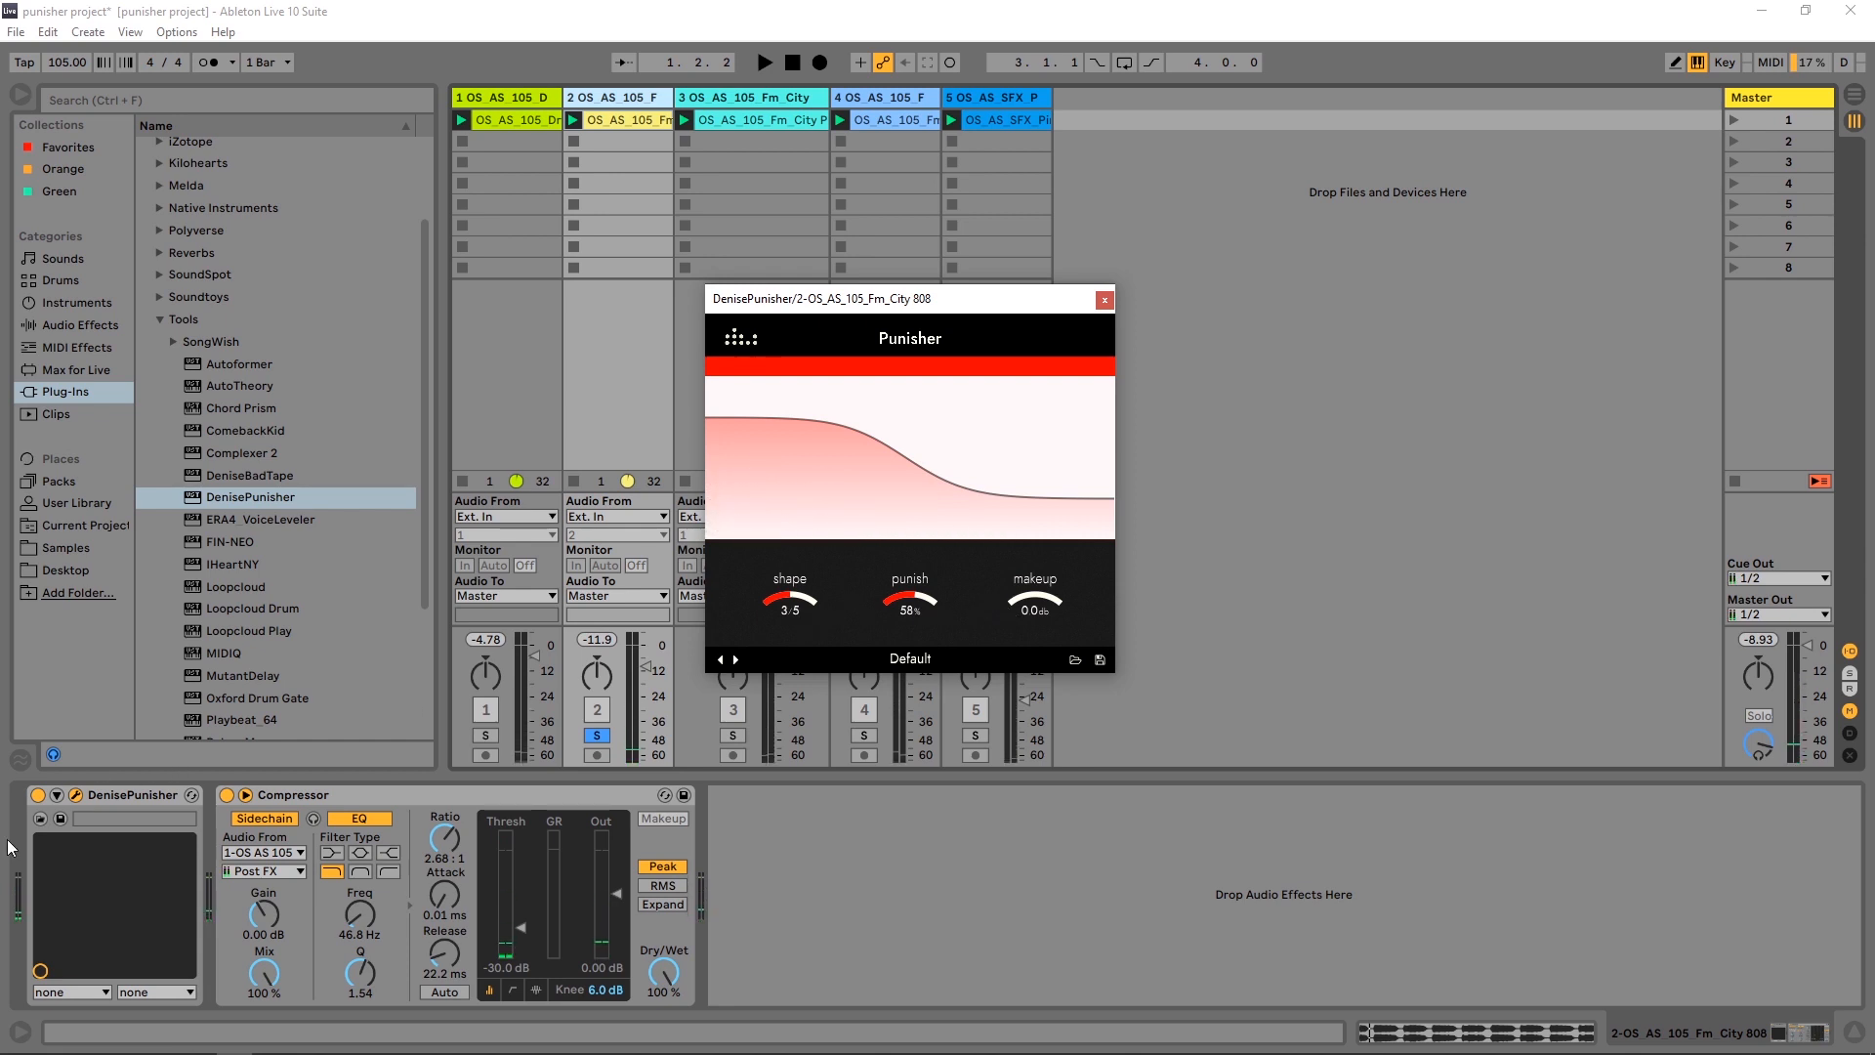
Play the 808 track with Punisher bypassed and re-enabled to compare the sound.
click(38, 795)
key(space)
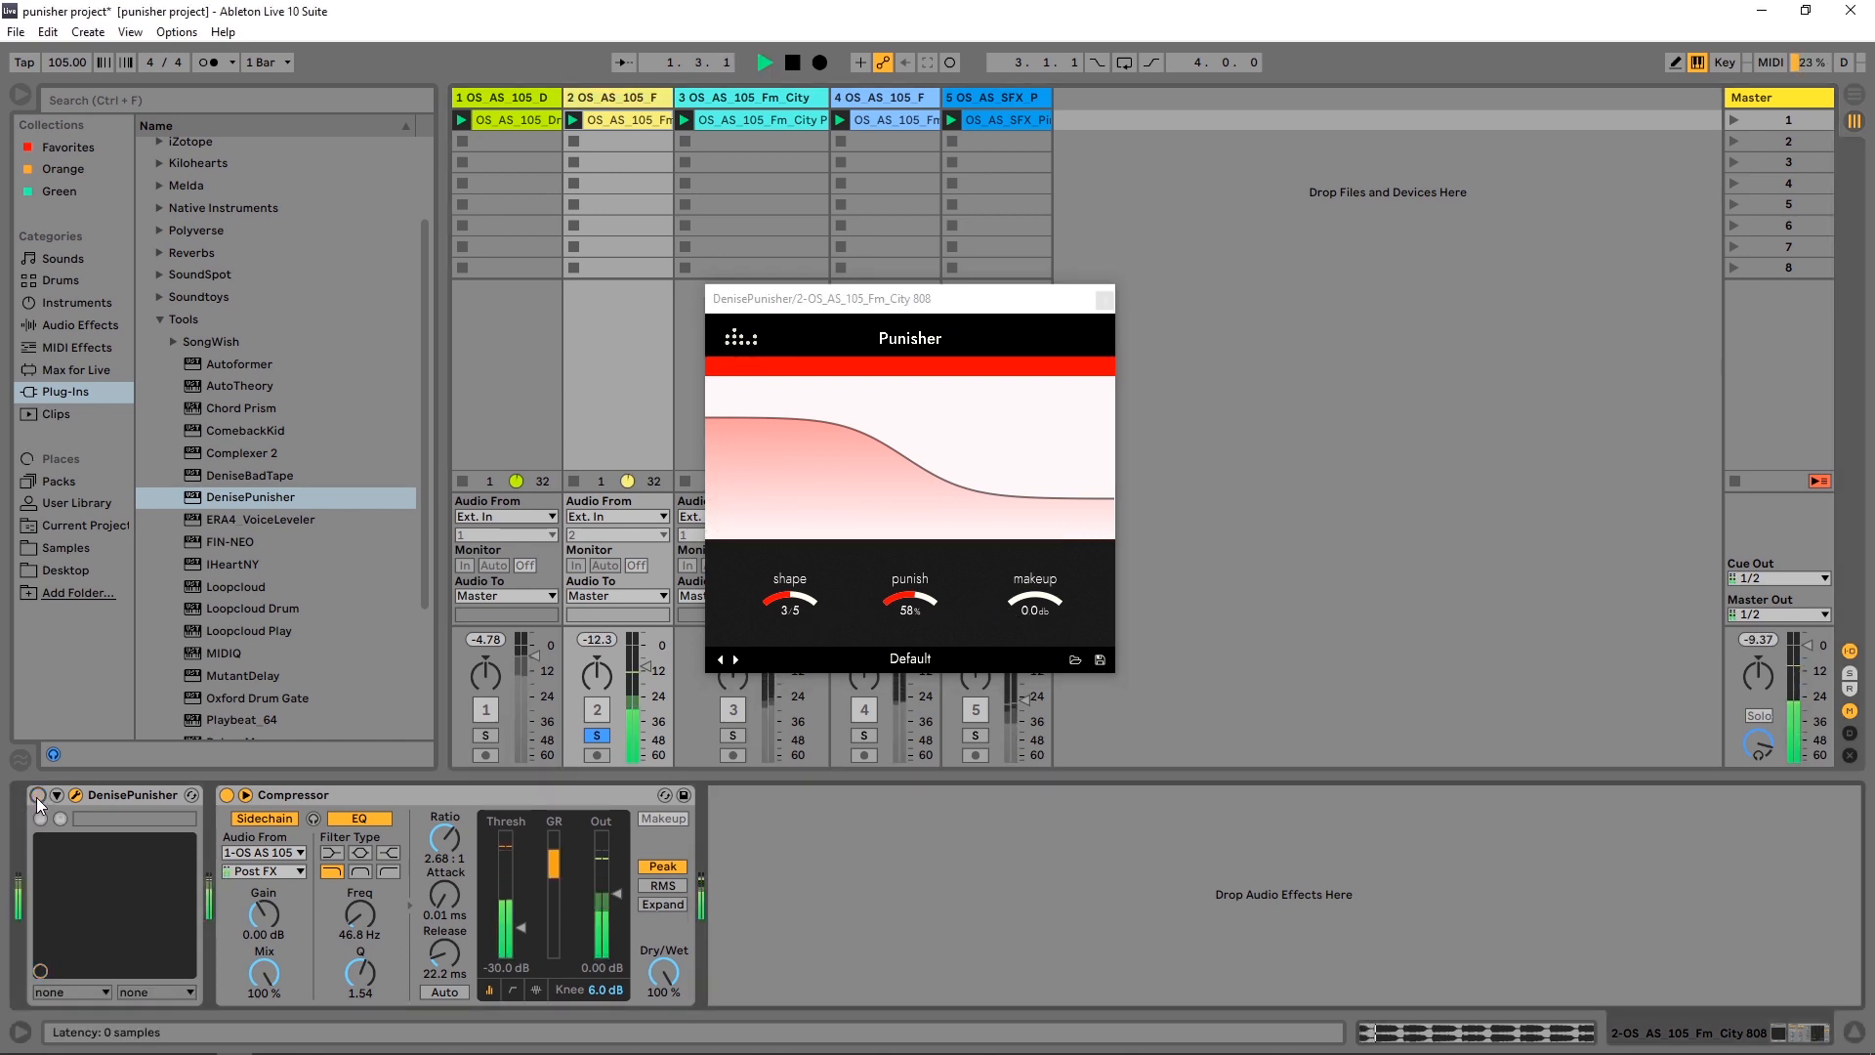
click(38, 795)
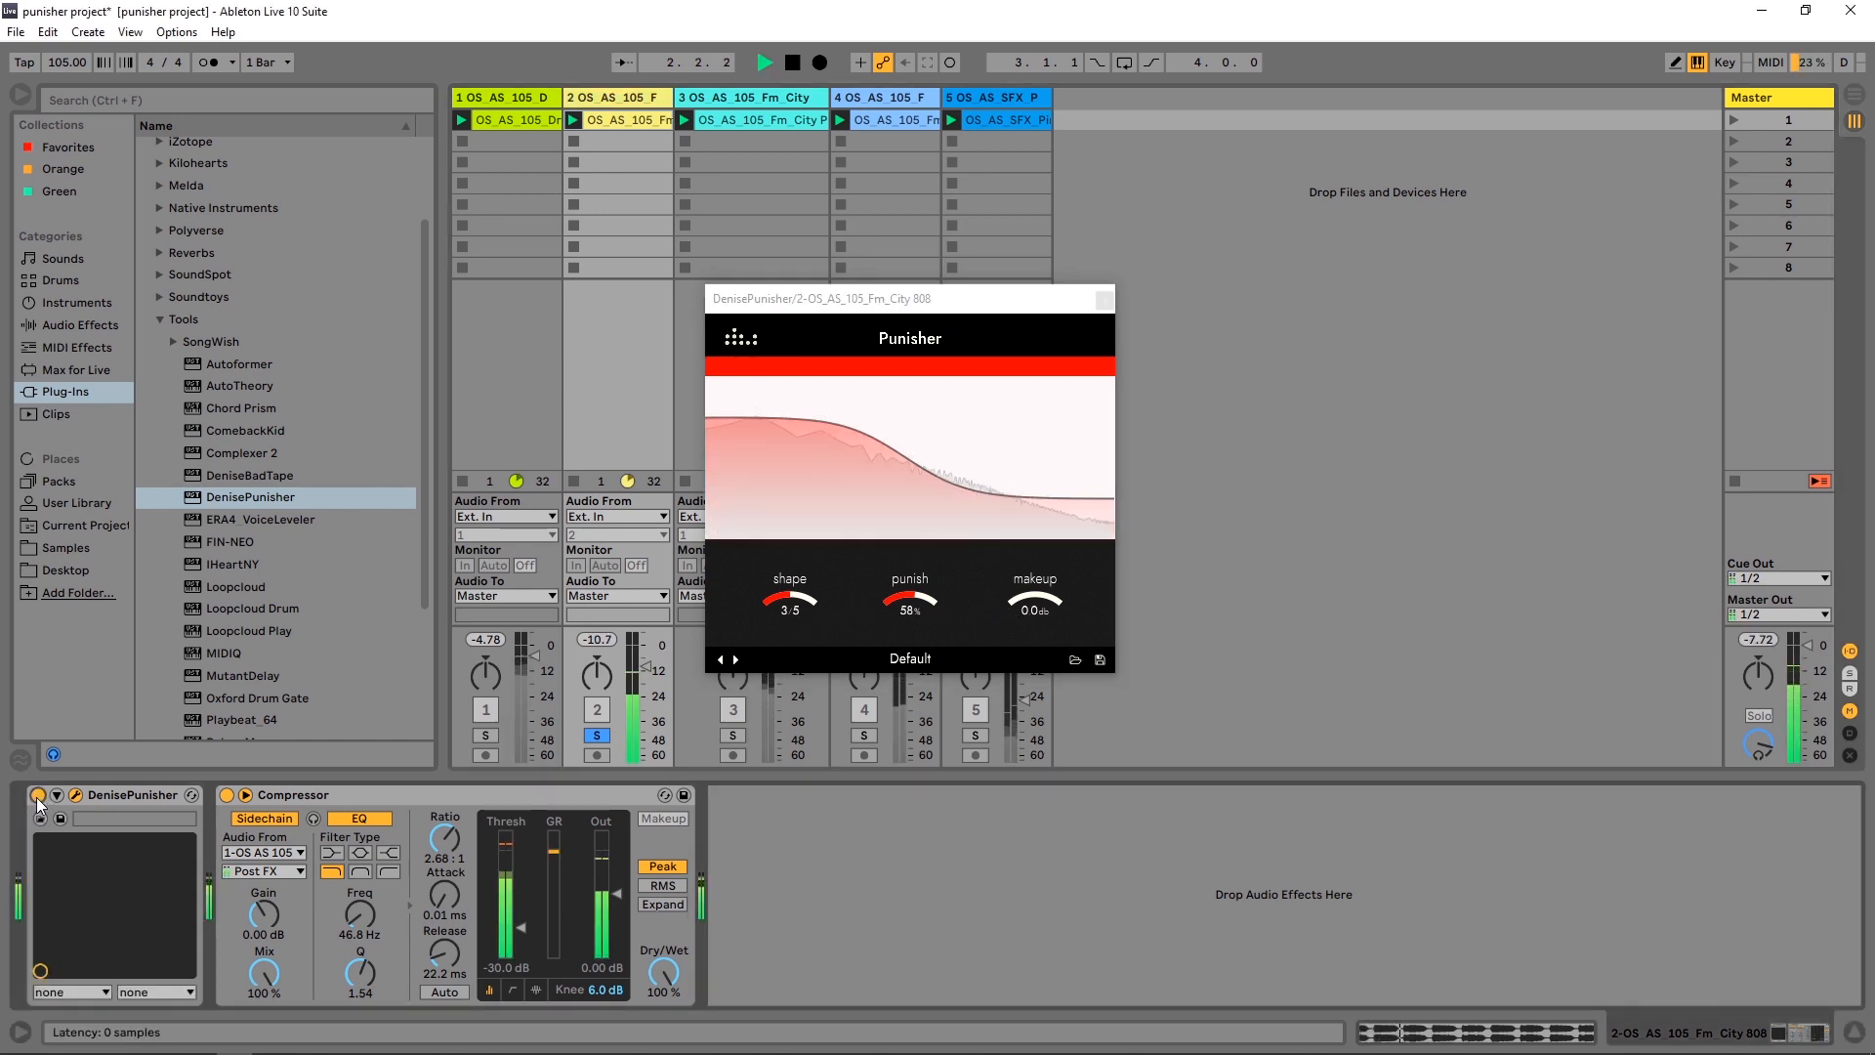
key(space)
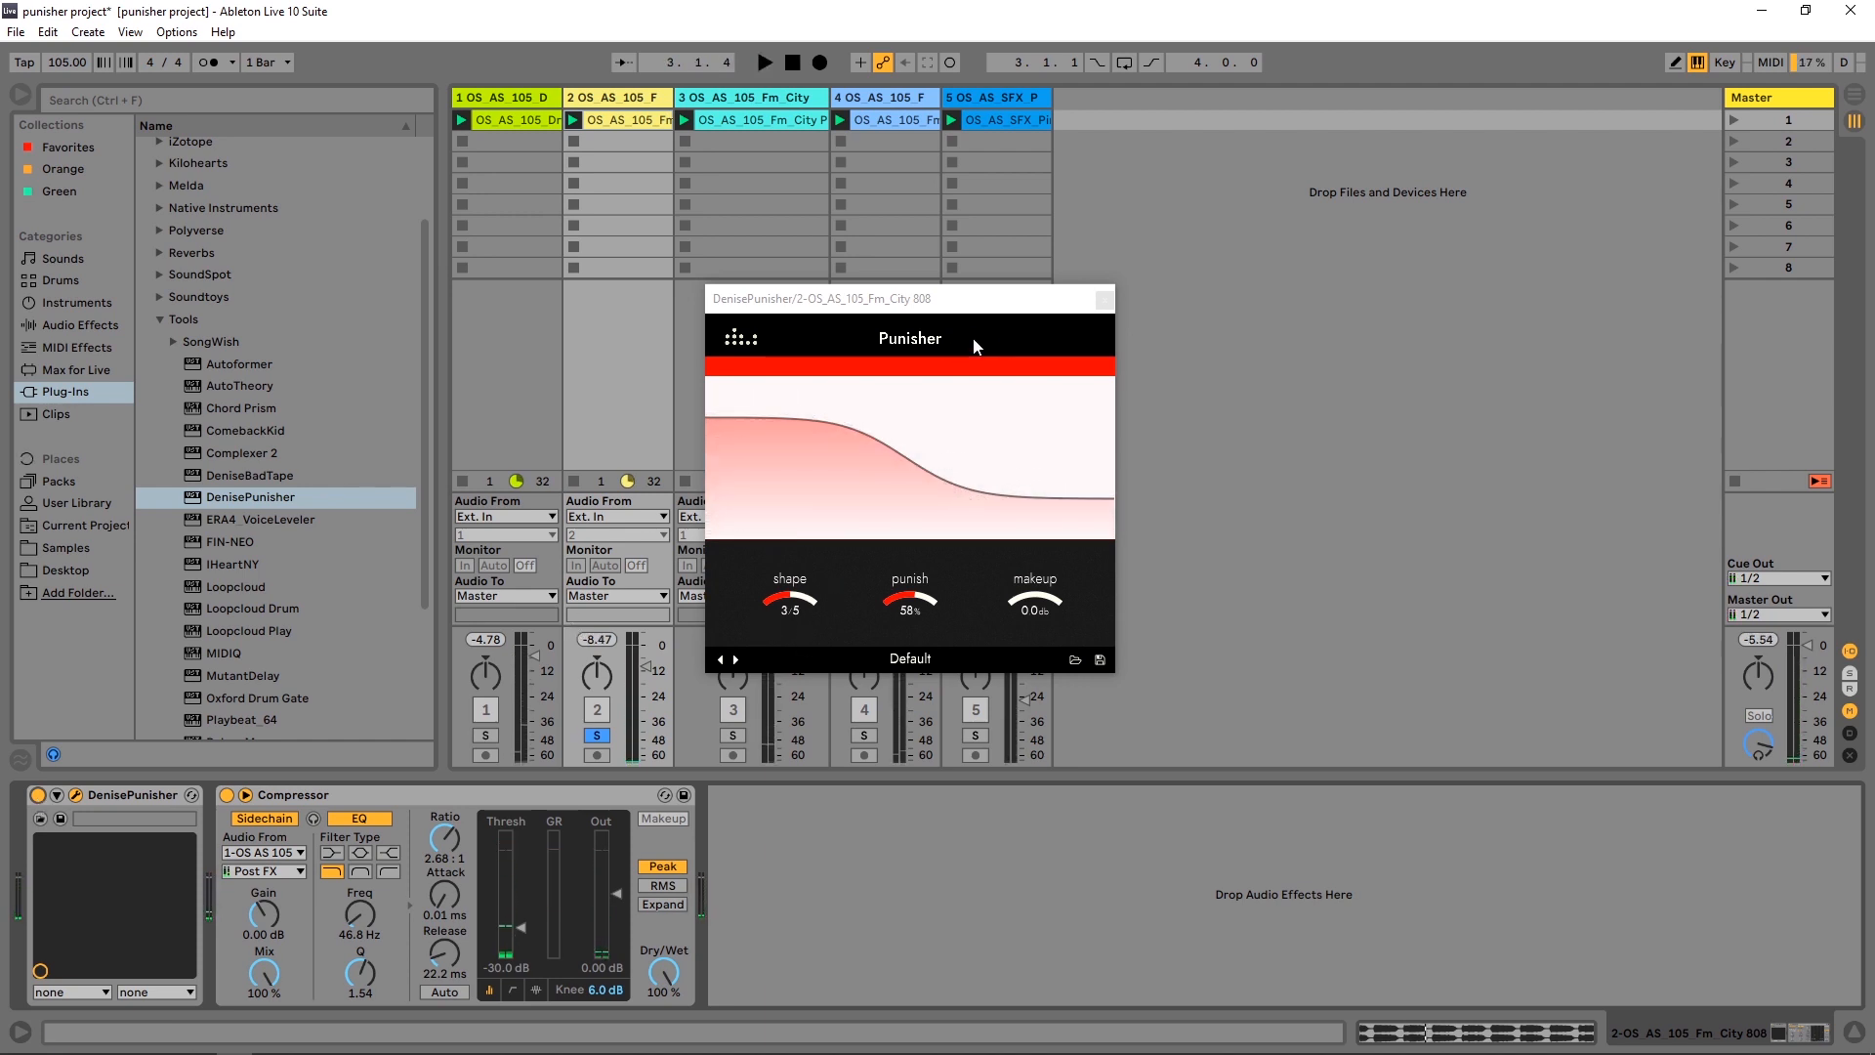
Solo the City Piano track and, during playback, set its Punisher to 48% punish and -5.4 dB makeup.
click(732, 734)
key(space)
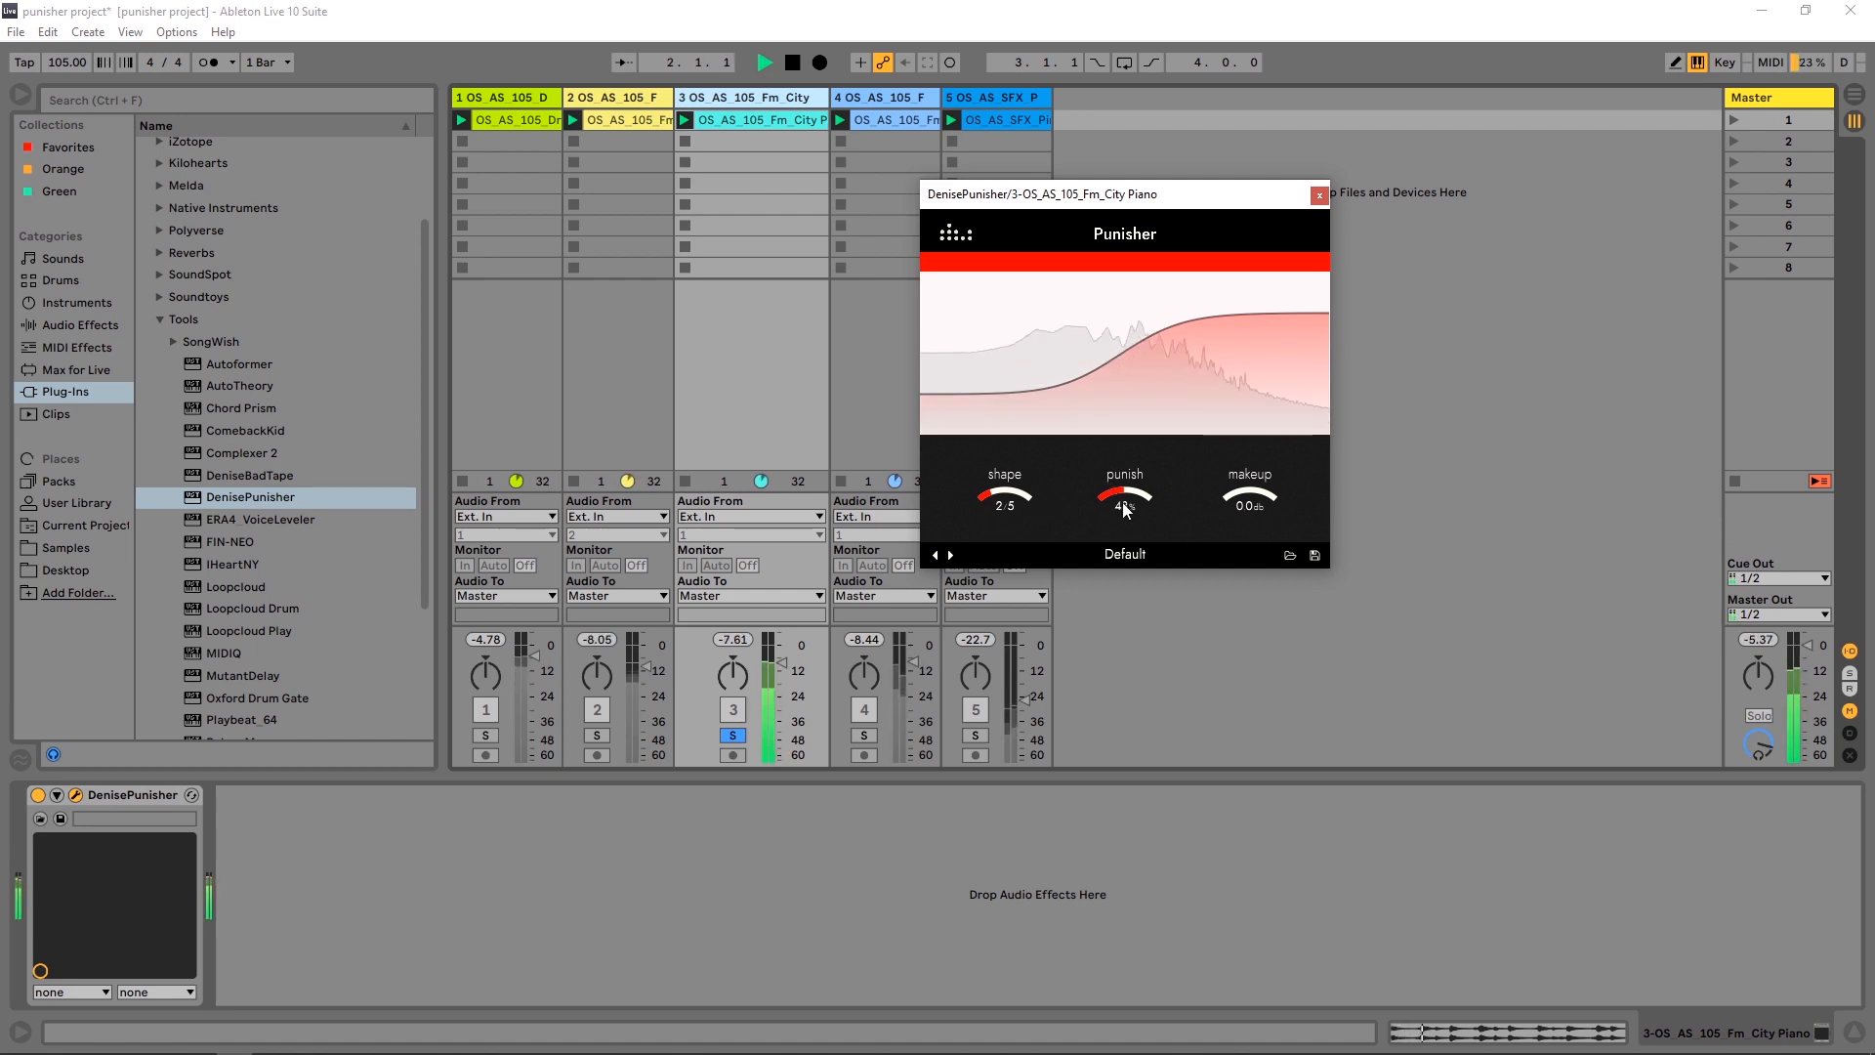
mouse_move(1125, 508)
mouse_down()
mouse_move(1121, 553)
mouse_move(1115, 479)
mouse_move(1116, 512)
mouse_up()
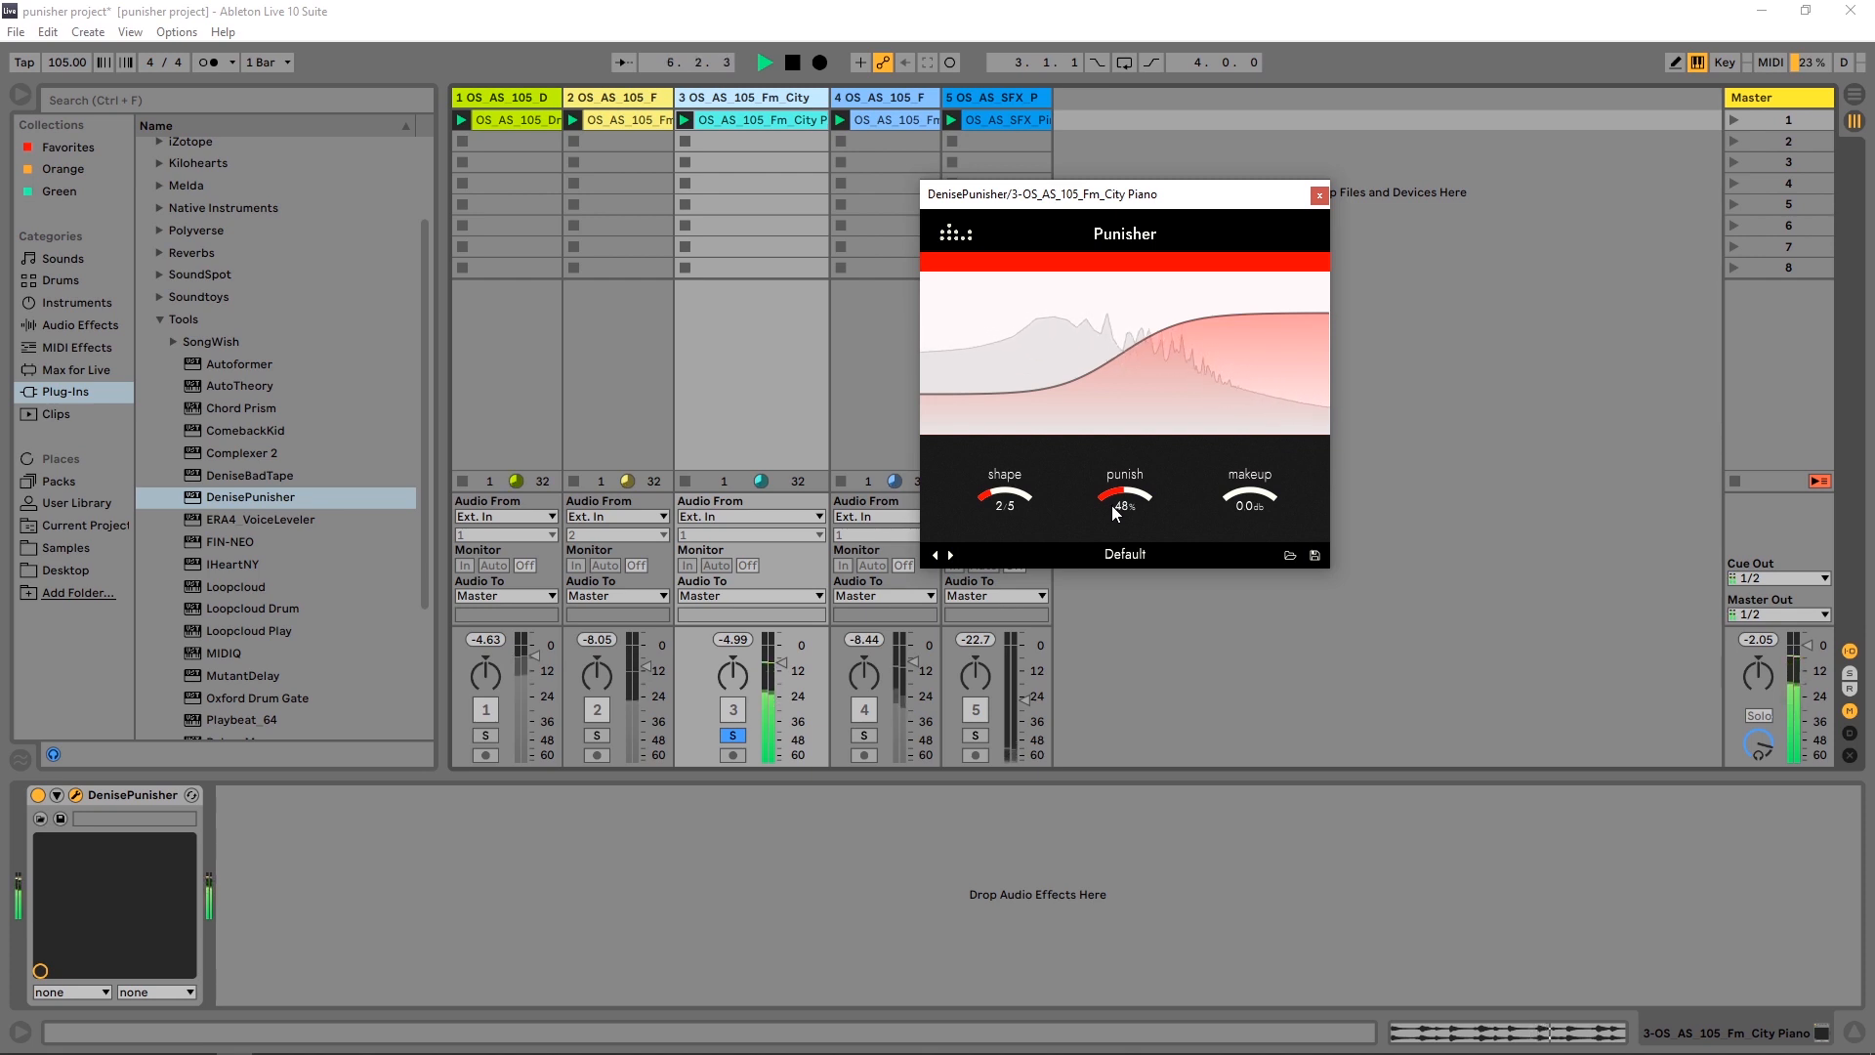
drag(1234, 494, 1235, 503)
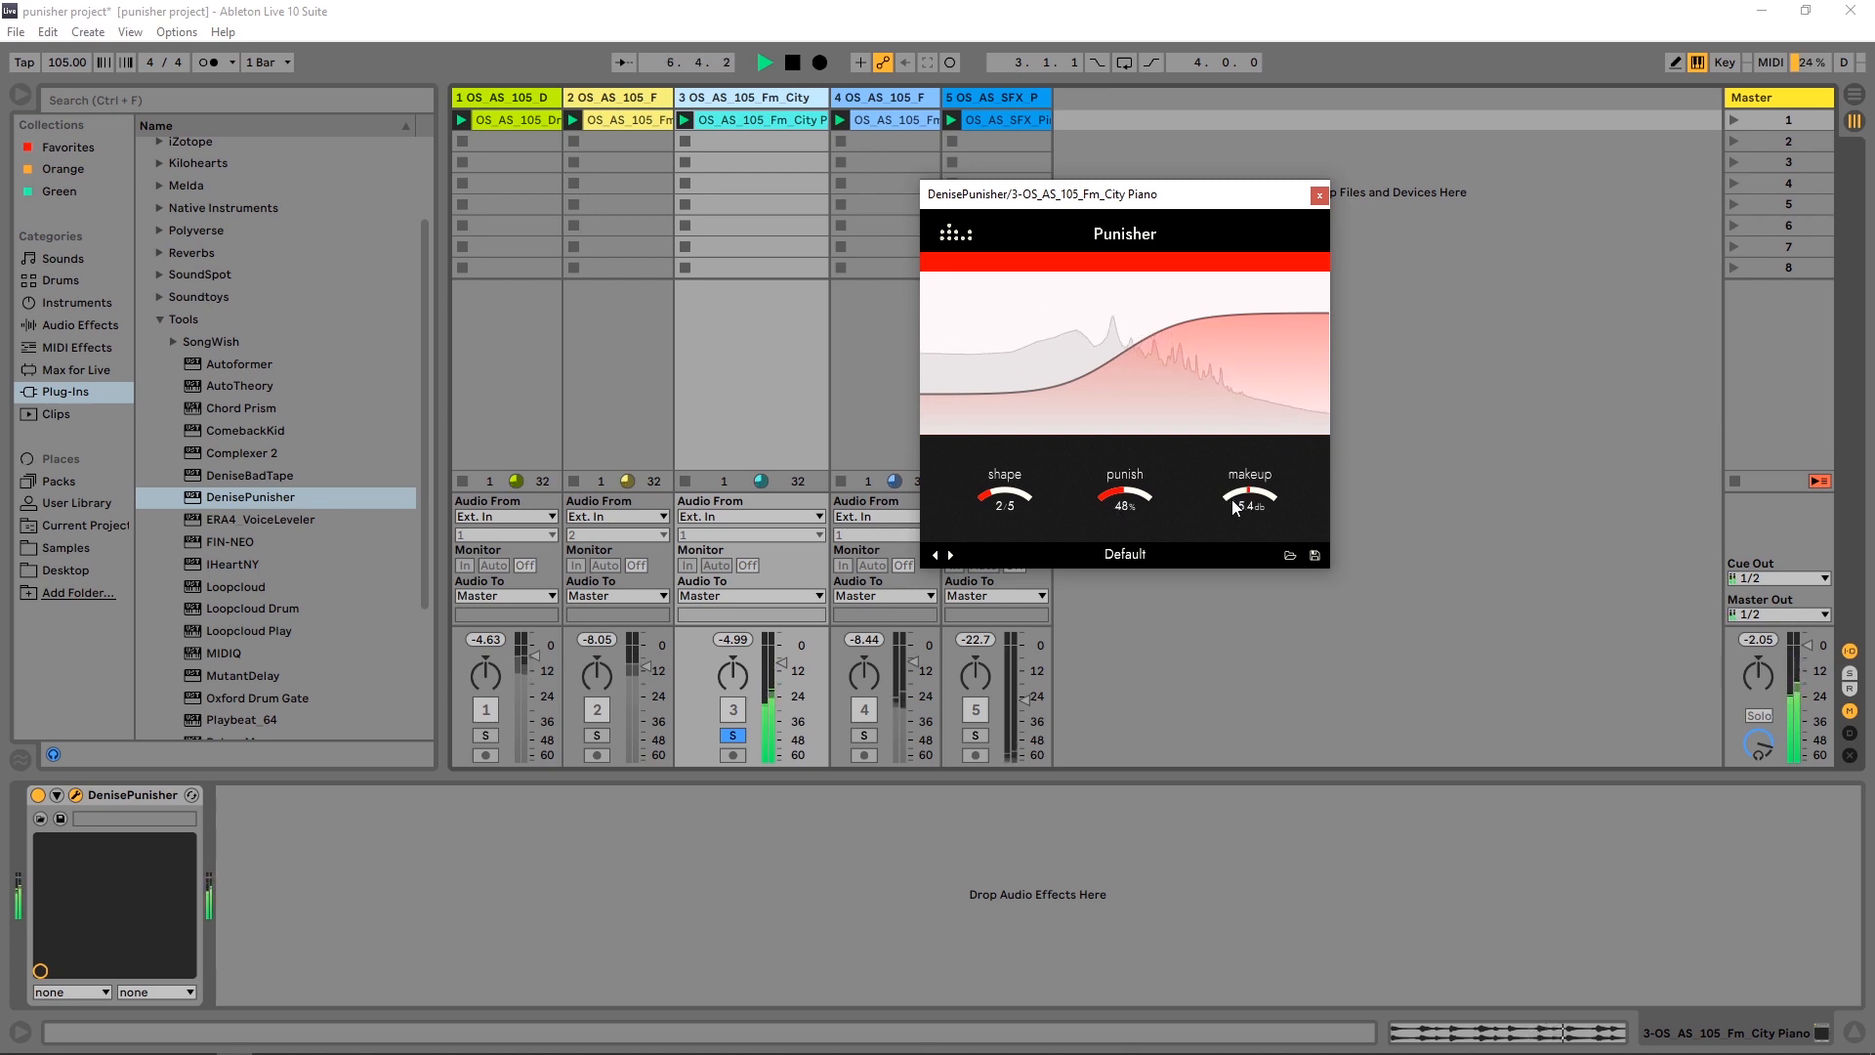
Bypass and re-enable Punisher on the playing piano track for comparison, and stop playback.
click(40, 796)
click(40, 798)
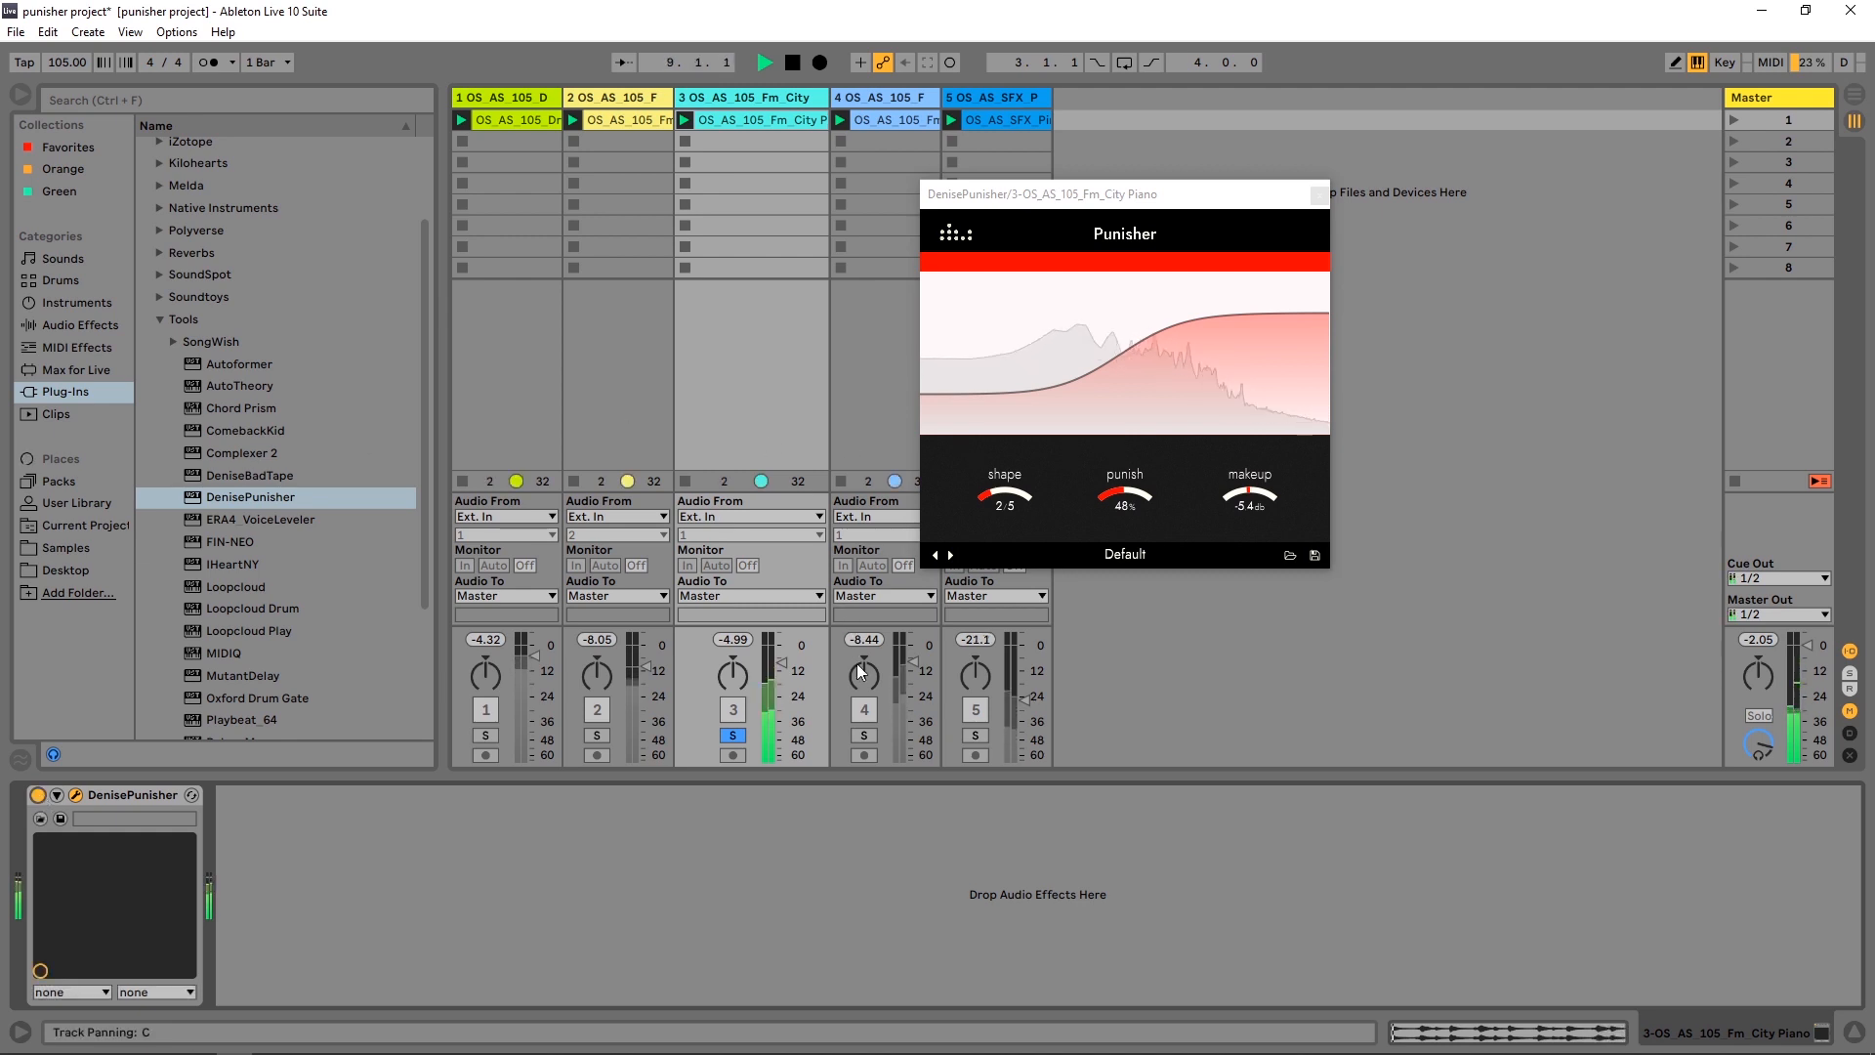
key(space)
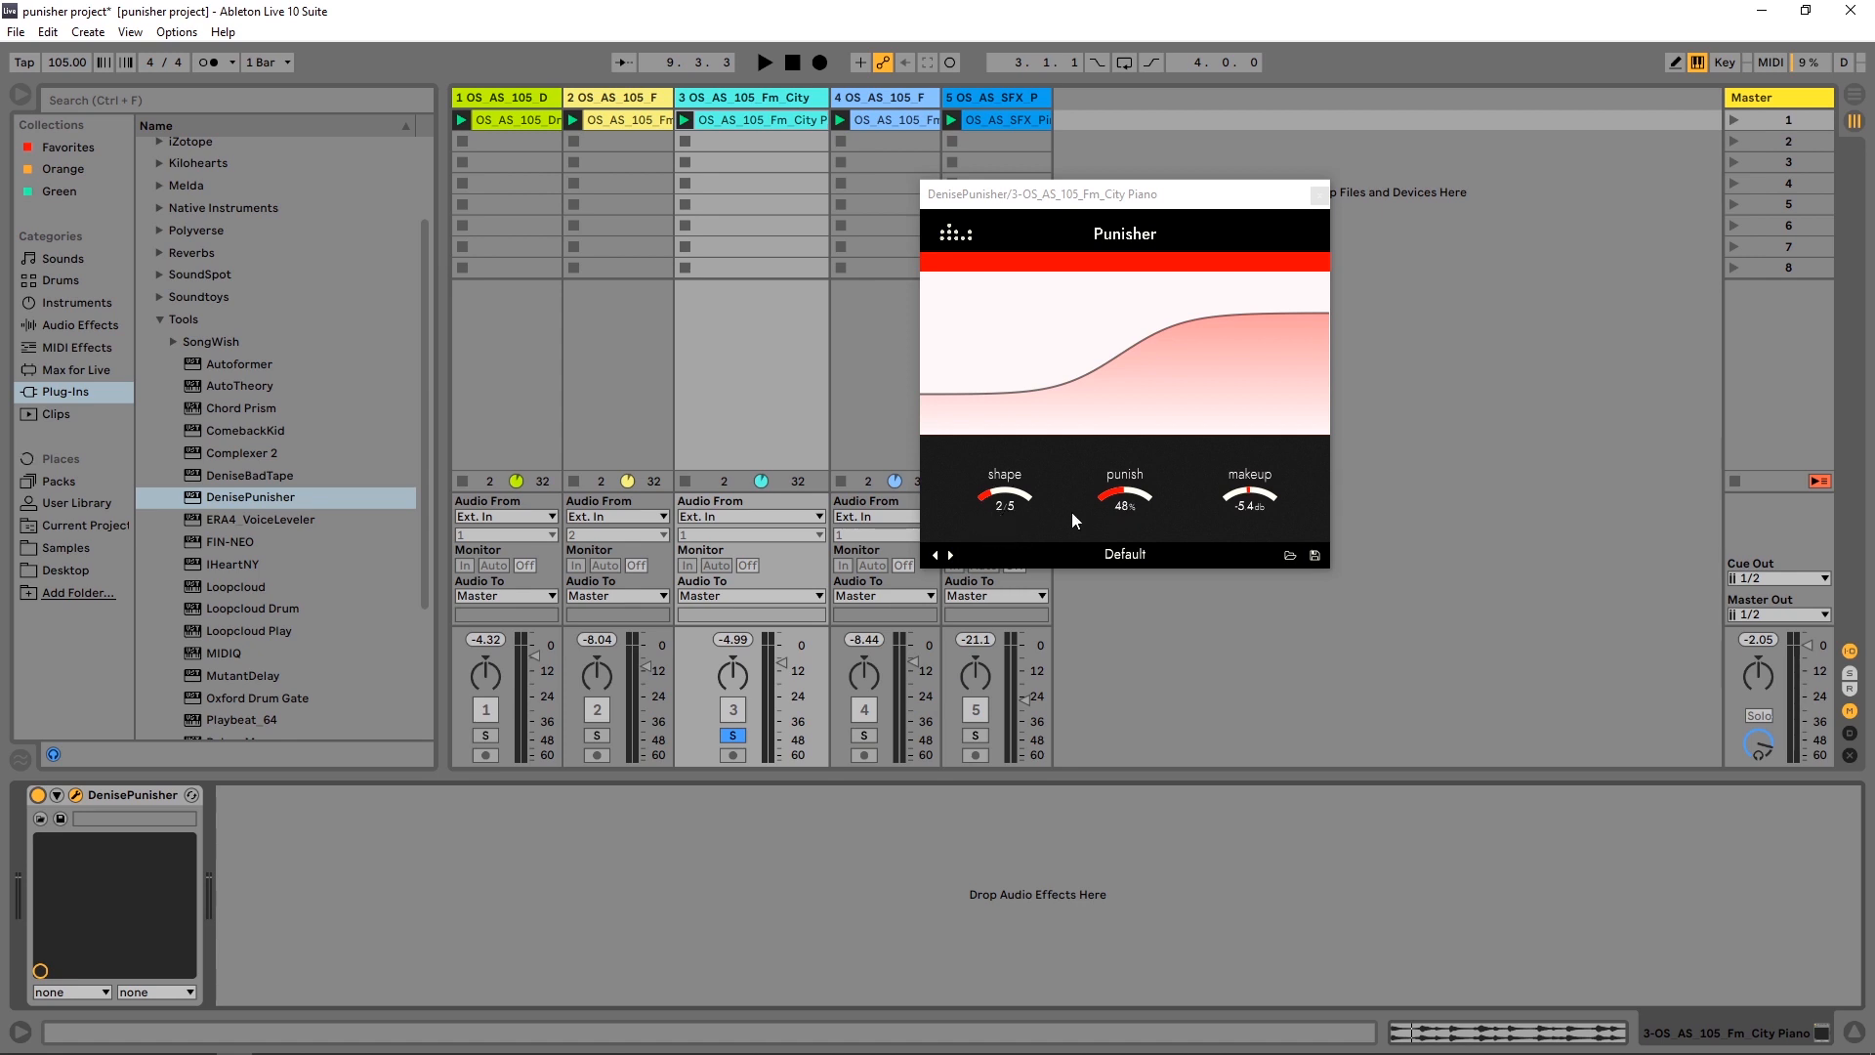
Audition the piano with Punisher shapes 3:5, 4:5 and 5:5, trying punish amounts of 51% and 65%.
drag(1128, 507, 1128, 506)
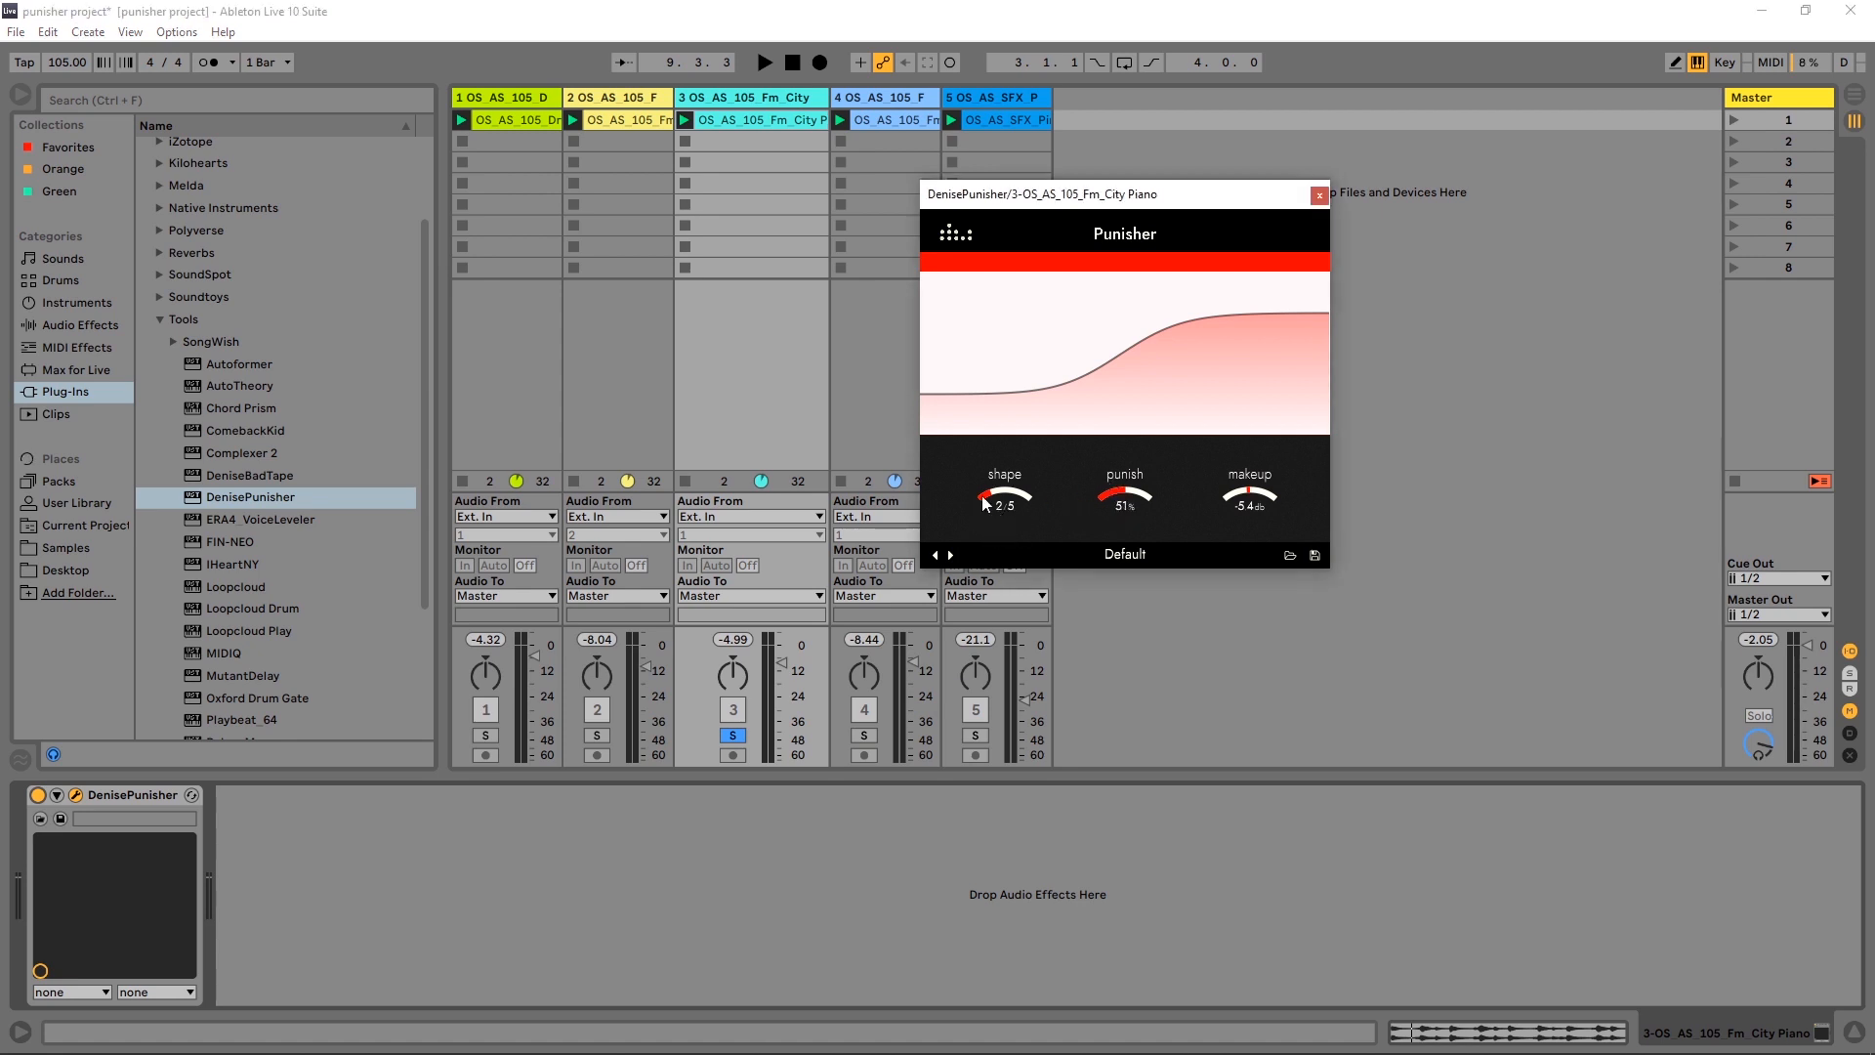
drag(994, 507, 1012, 495)
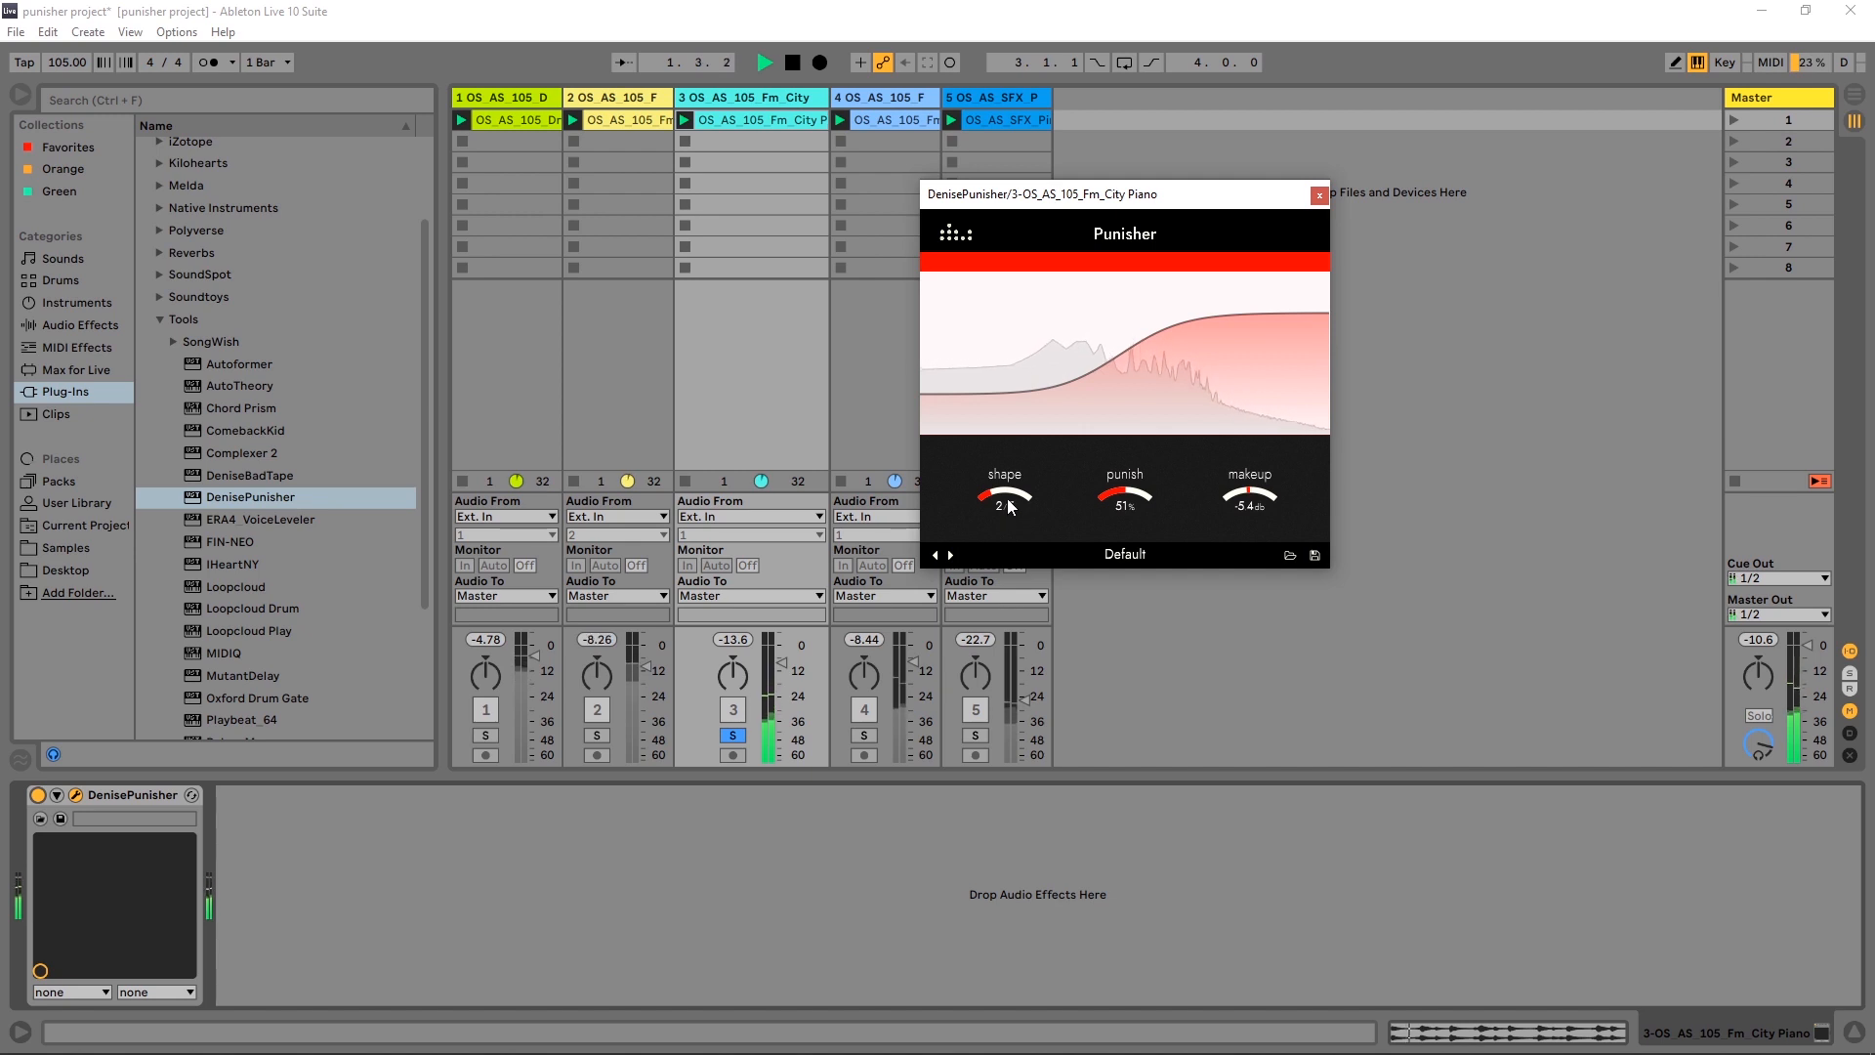
key(space)
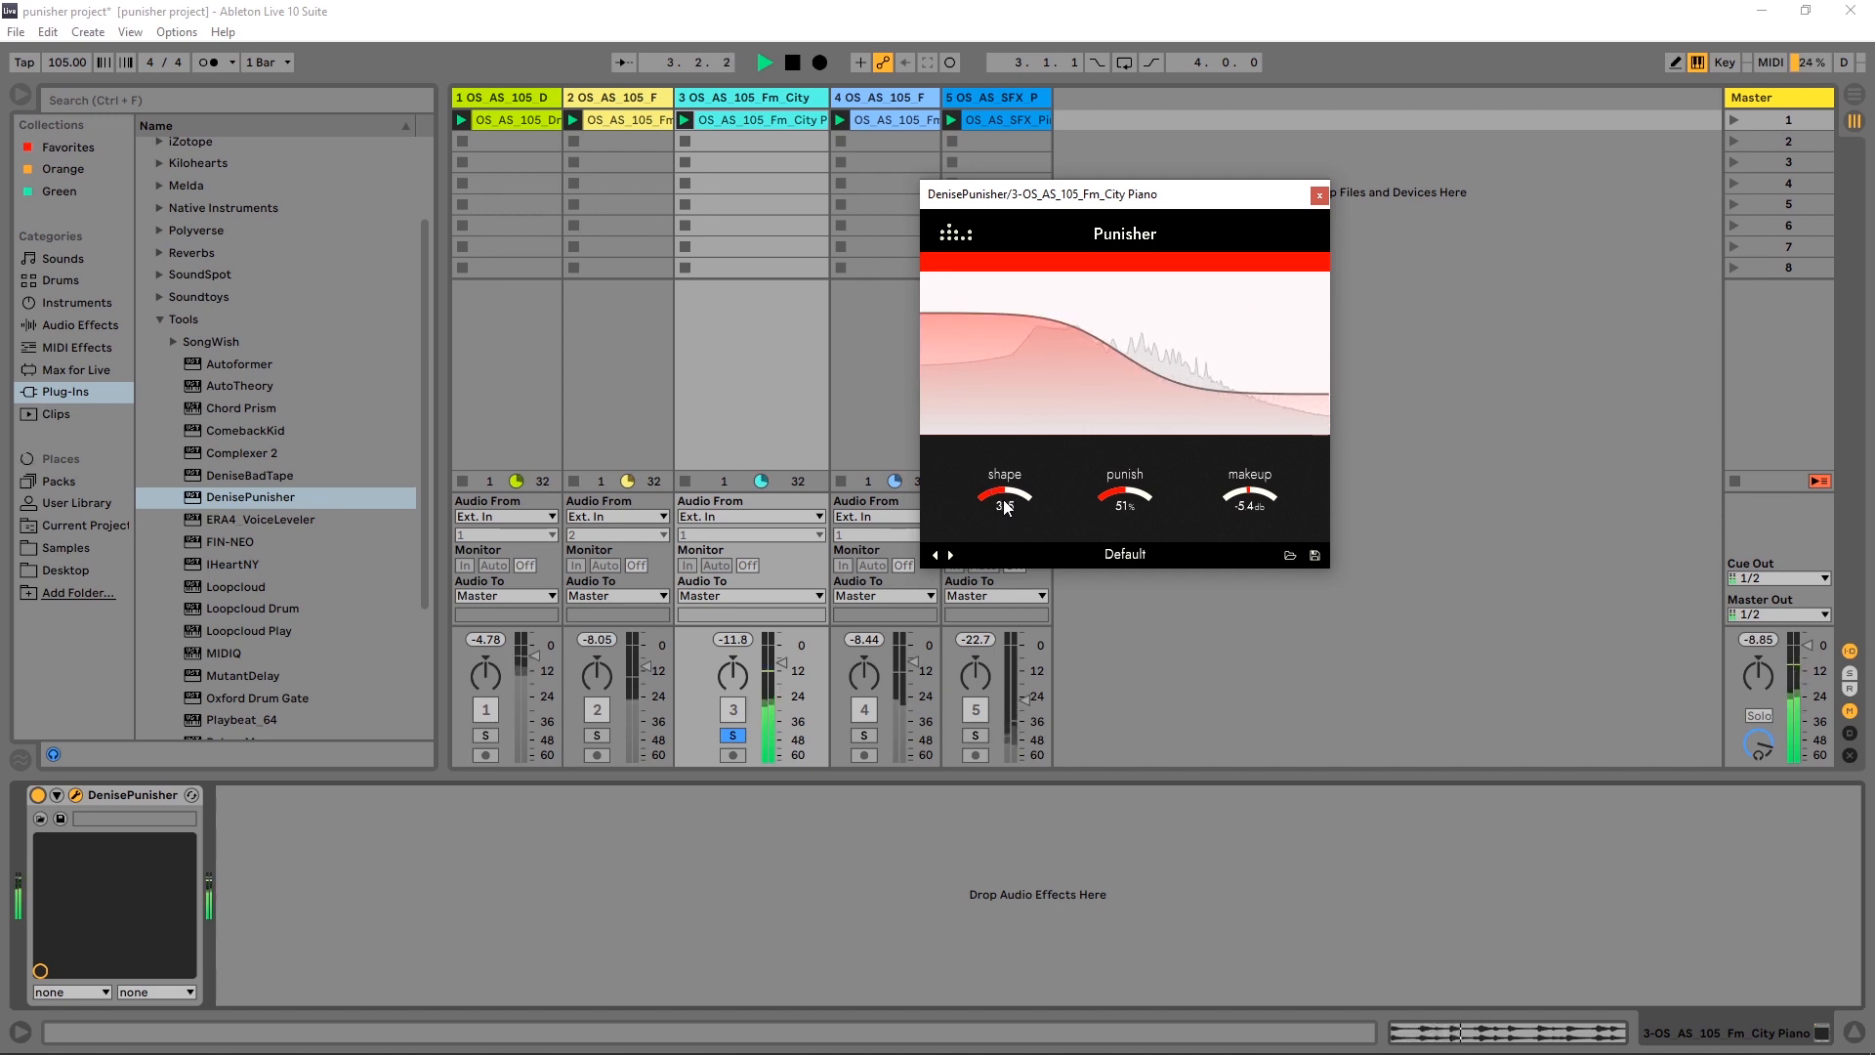
drag(1004, 507, 1008, 486)
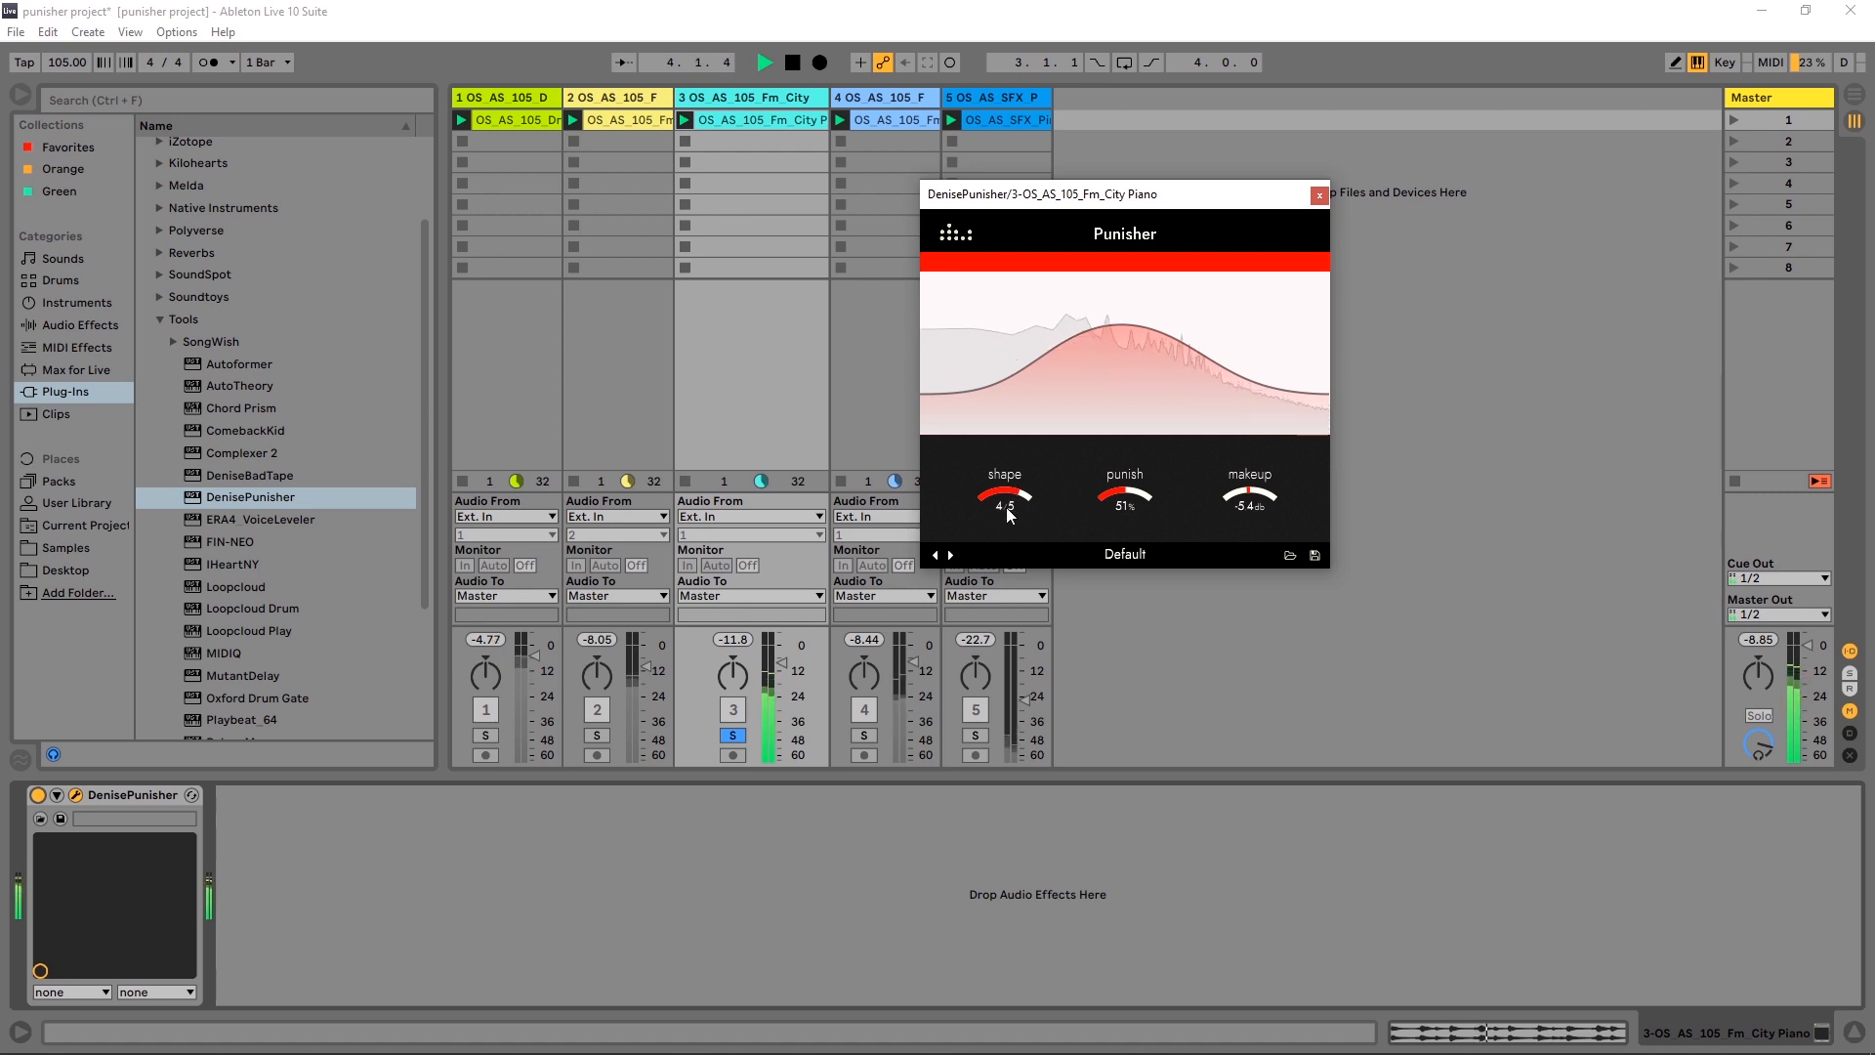
mouse_move(1109, 492)
mouse_down()
mouse_move(1101, 517)
mouse_move(993, 518)
mouse_move(1123, 489)
mouse_move(1119, 465)
mouse_up()
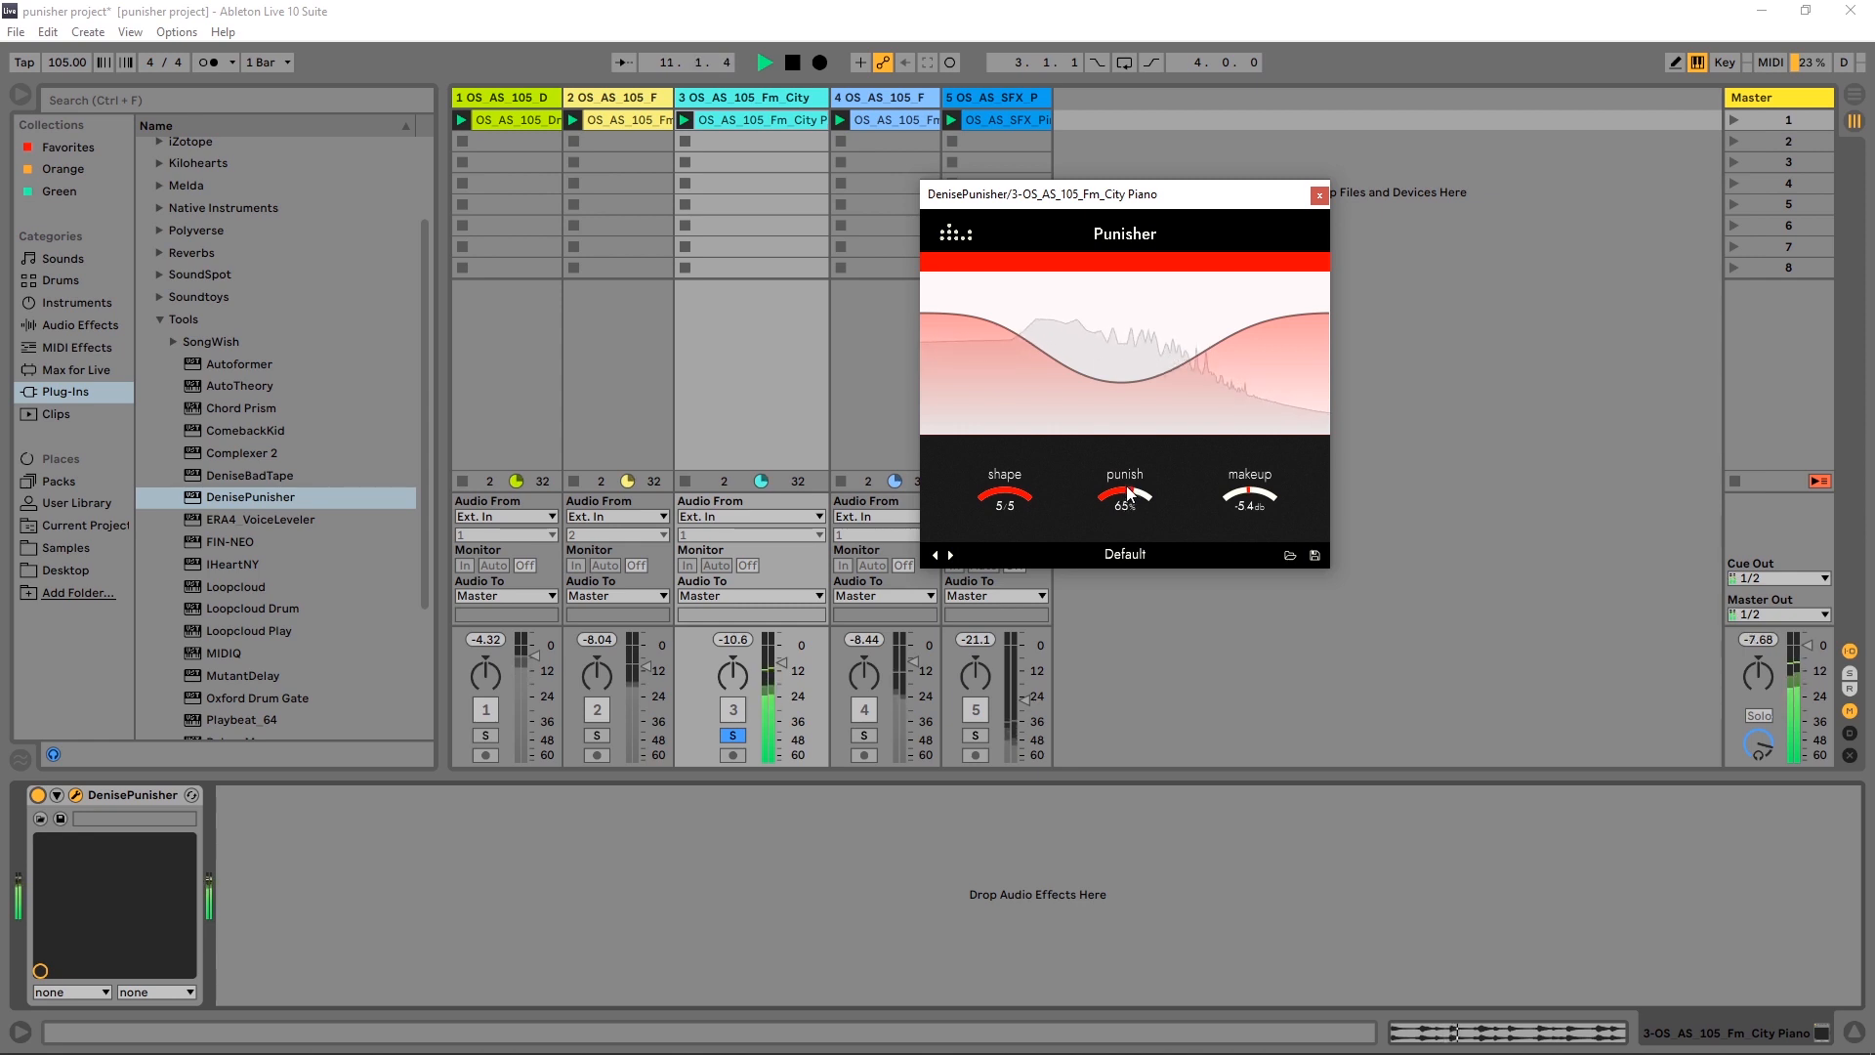
Return the piano Punisher's shape to 2:5, lower punish to 22%, and reposition the plug-in window.
drag(1119, 499, 1110, 517)
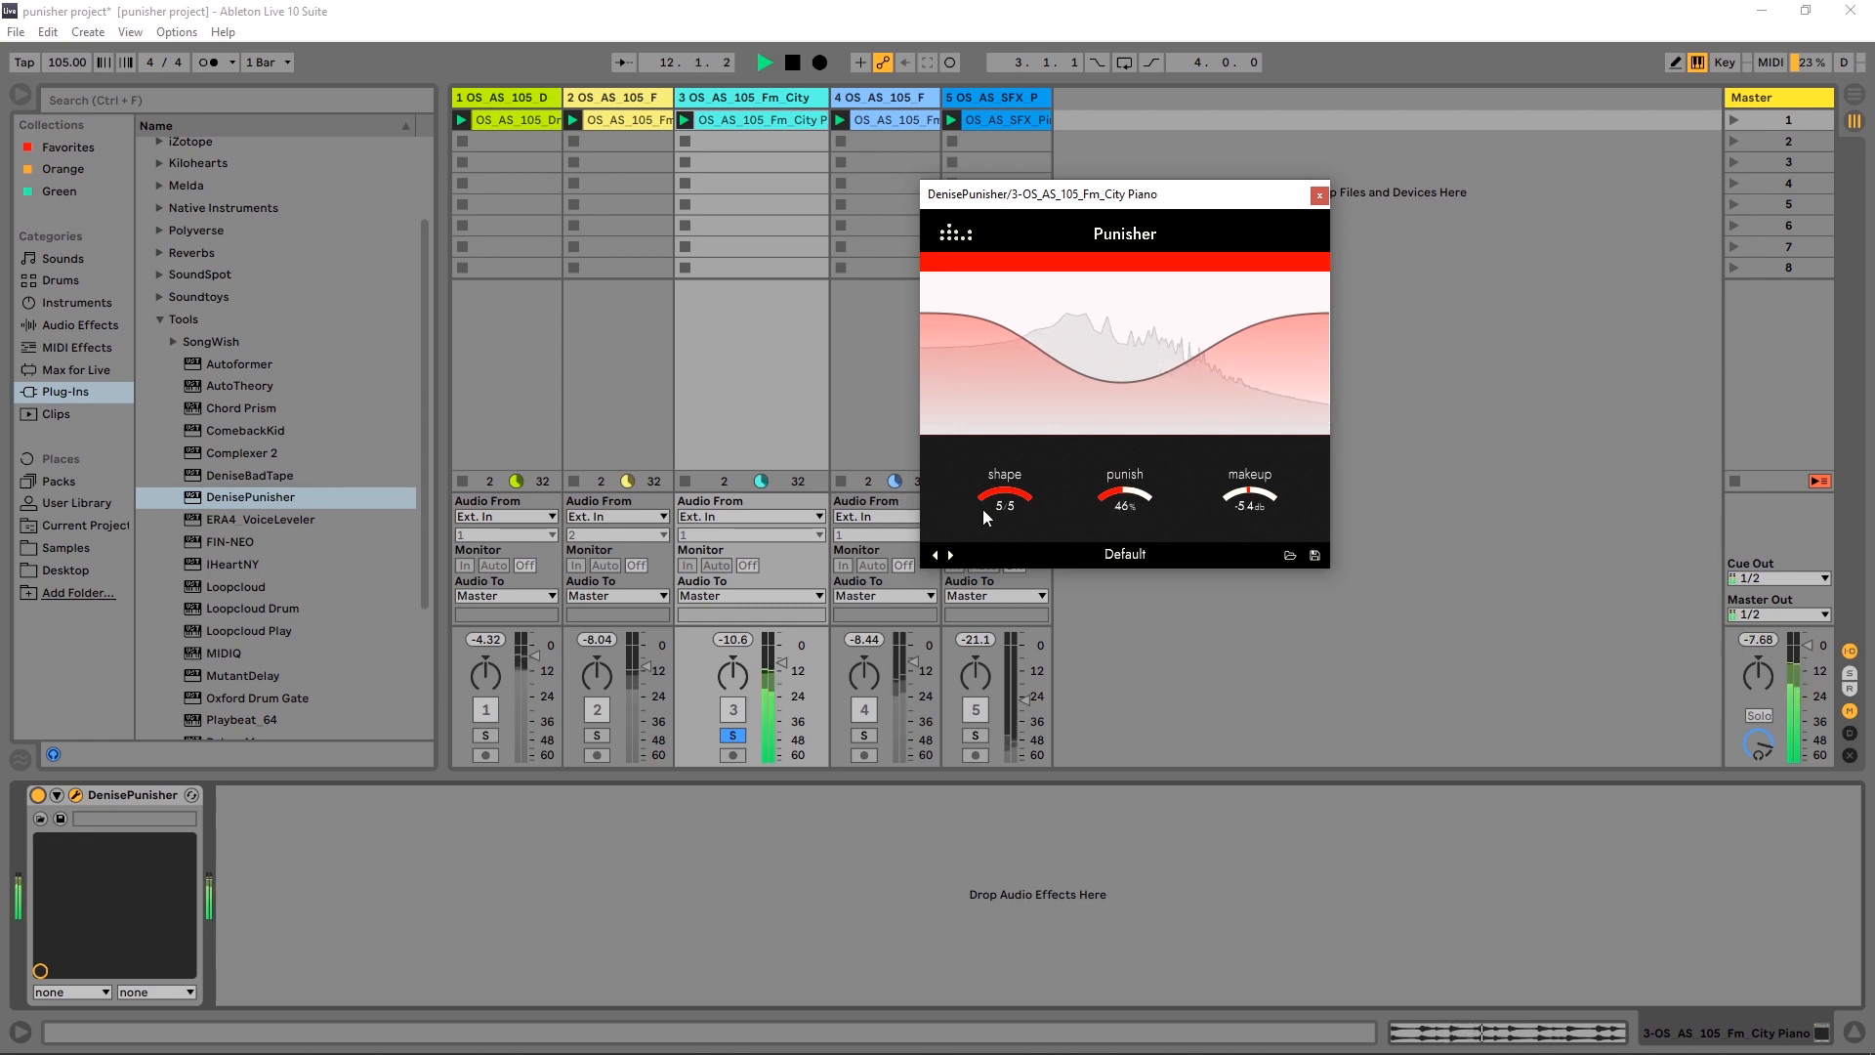
drag(982, 506, 969, 561)
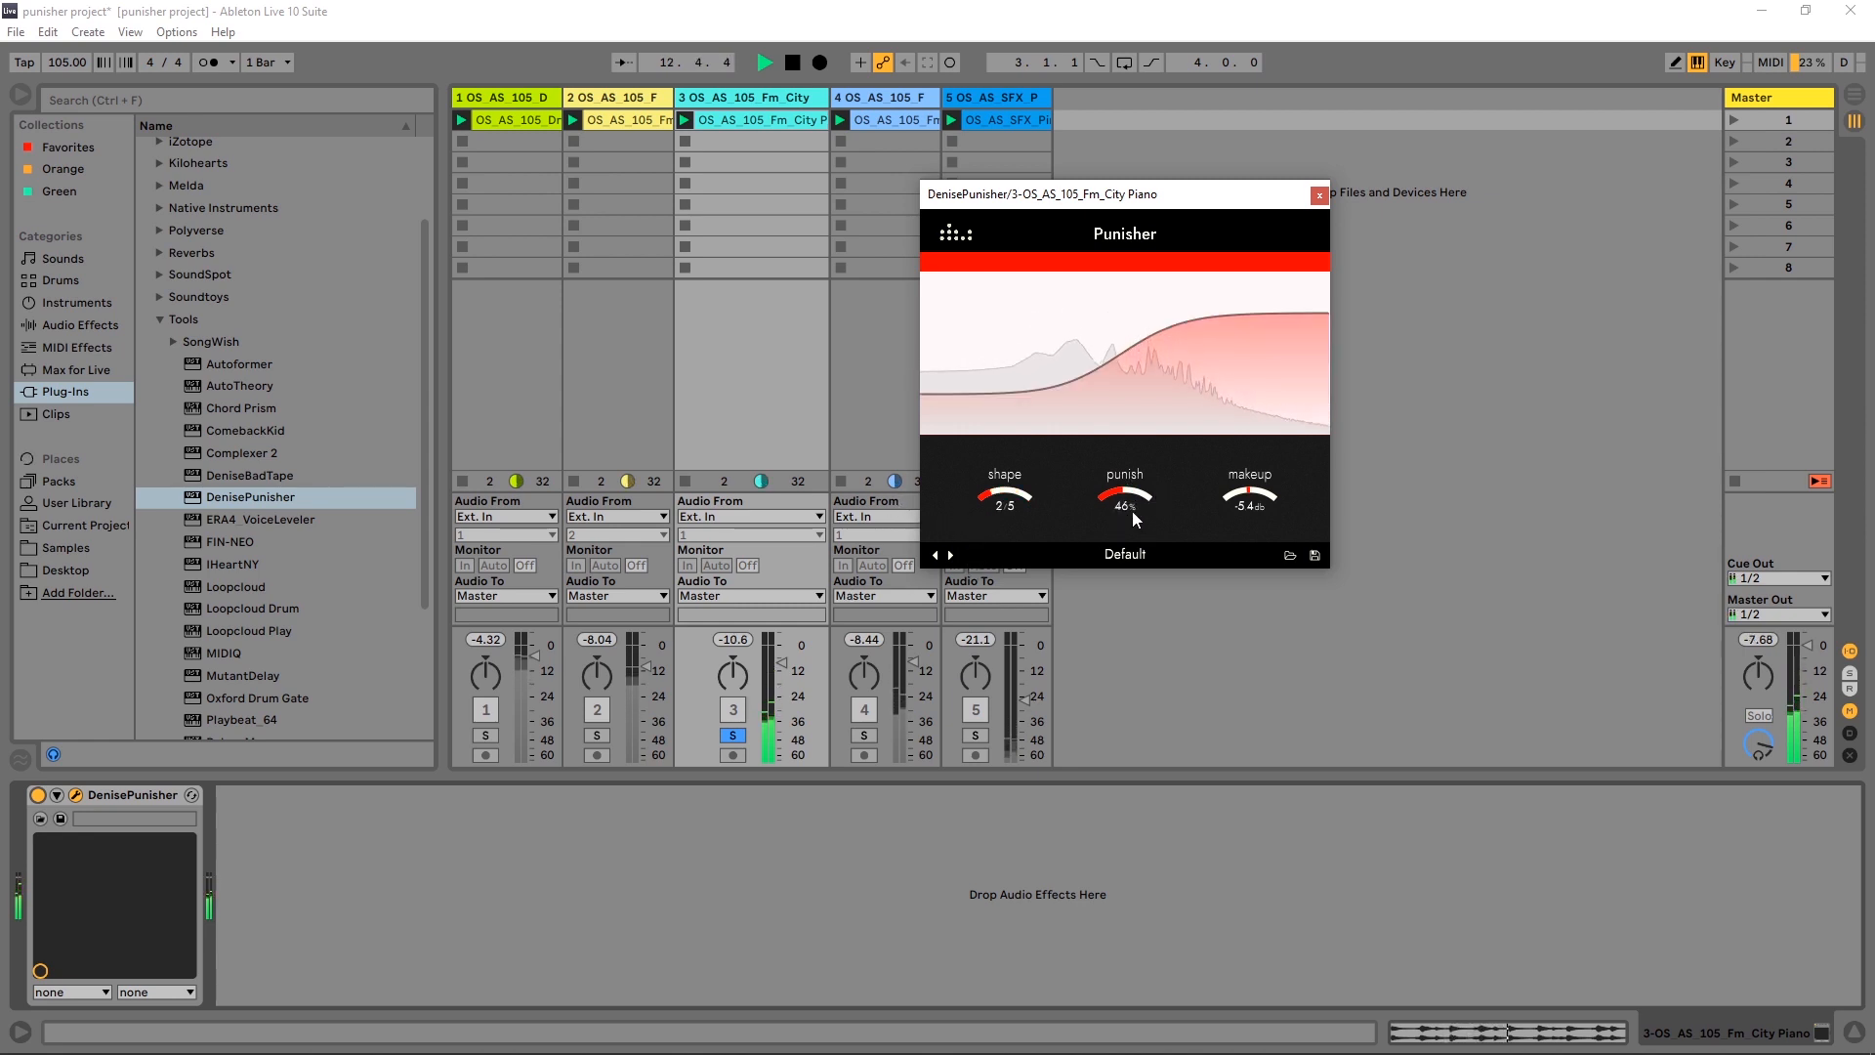
key(space)
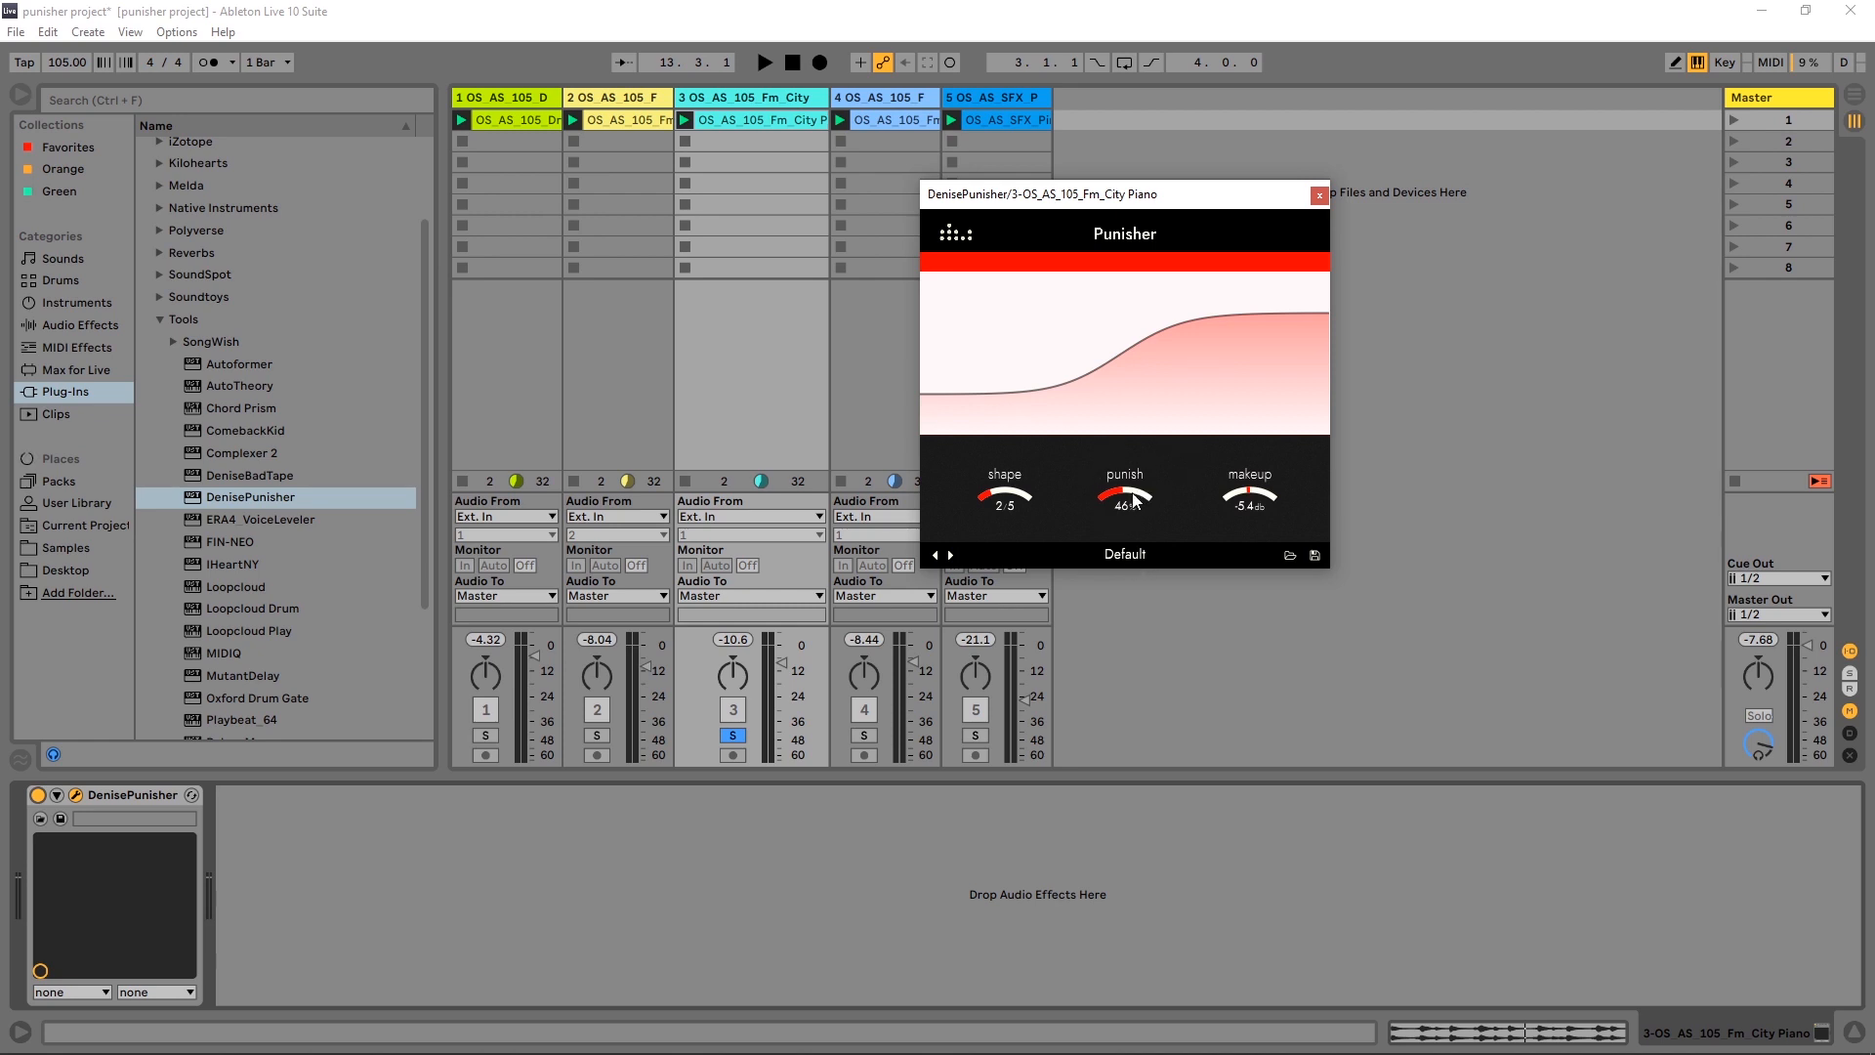
mouse_move(1133, 493)
mouse_down()
mouse_move(1114, 519)
mouse_move(1128, 502)
mouse_up()
drag(1079, 195, 917, 299)
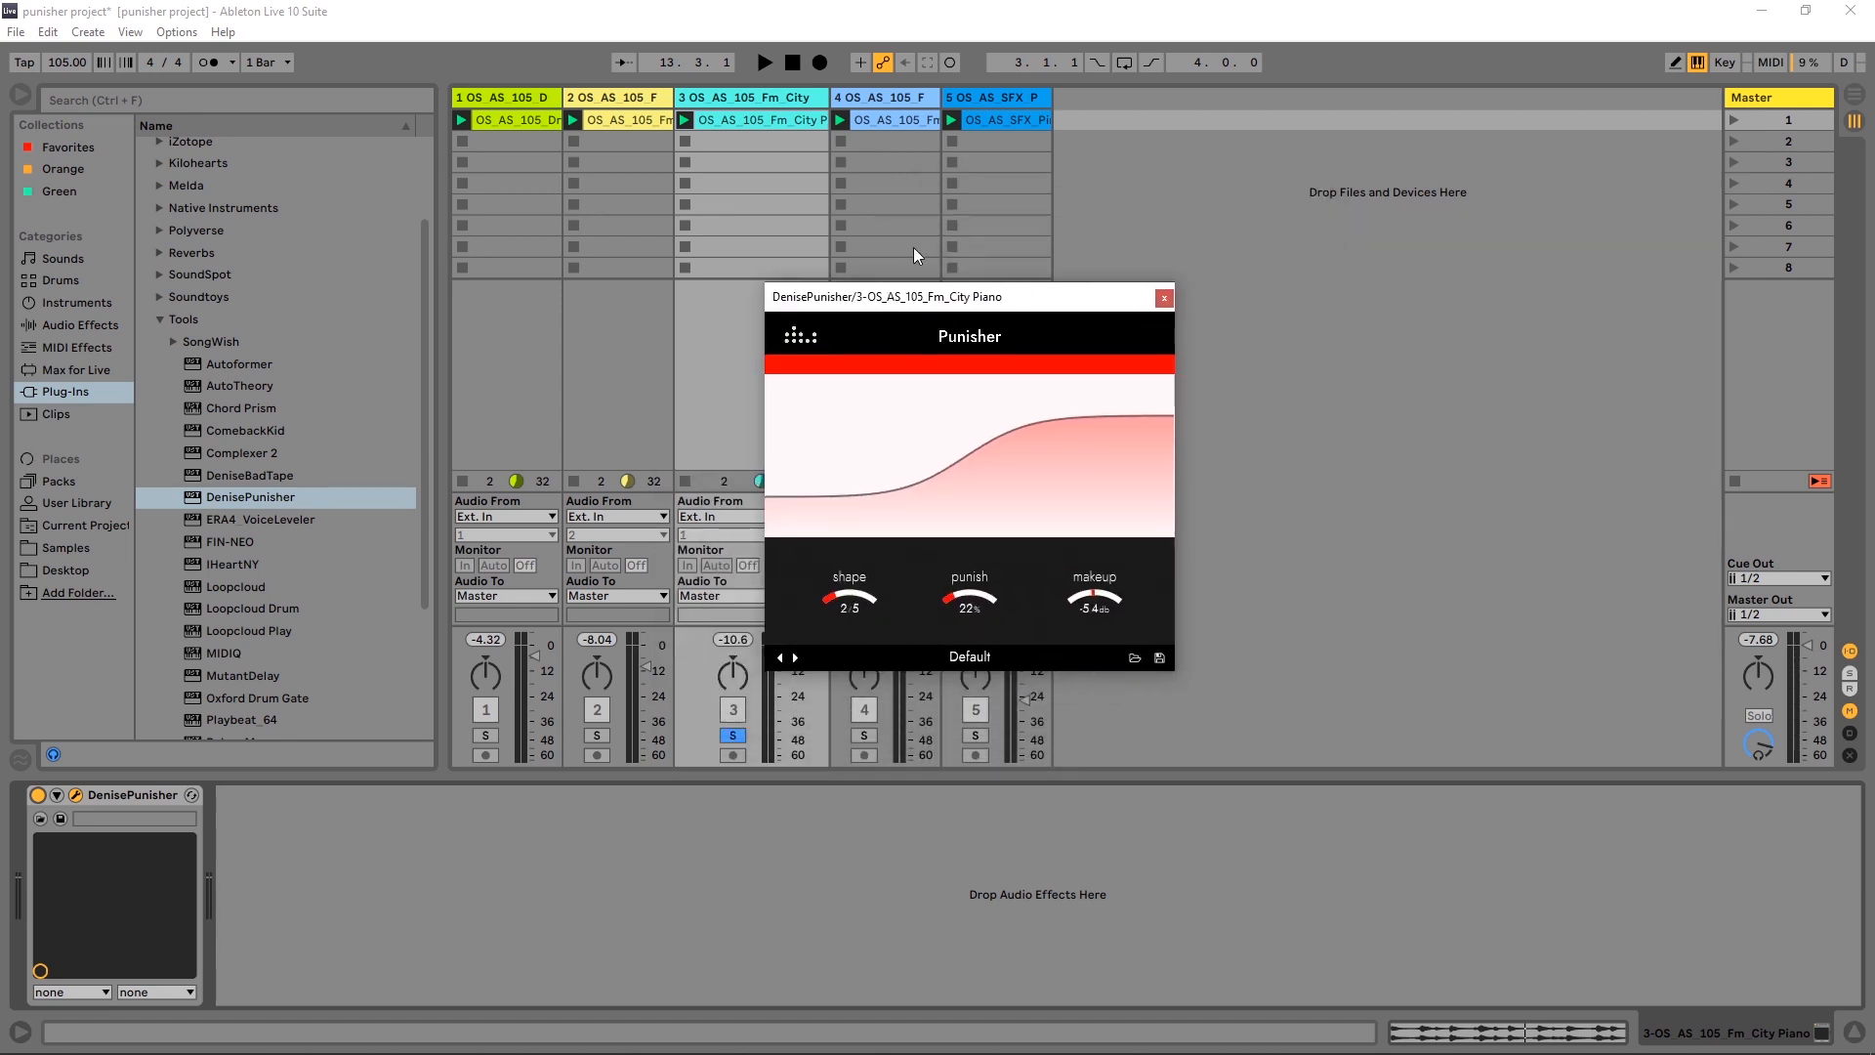